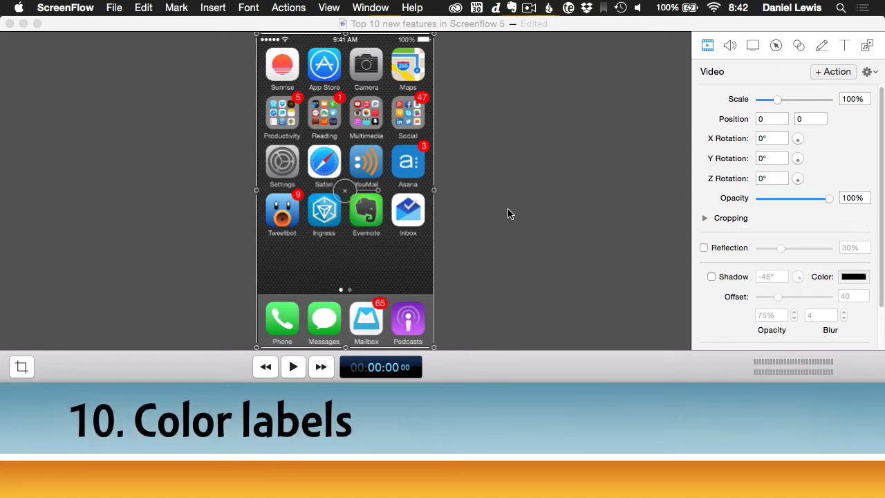
Step: Label the second Metronome clip in the timeline blue and the first one green
{"action": "left_click", "coordinate": [442, 422]}
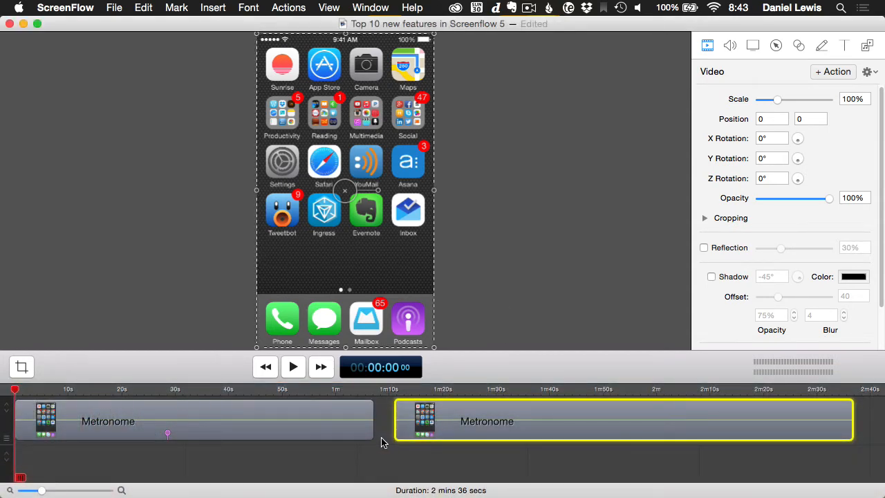
{"action": "right_click", "coordinate": [557, 436]}
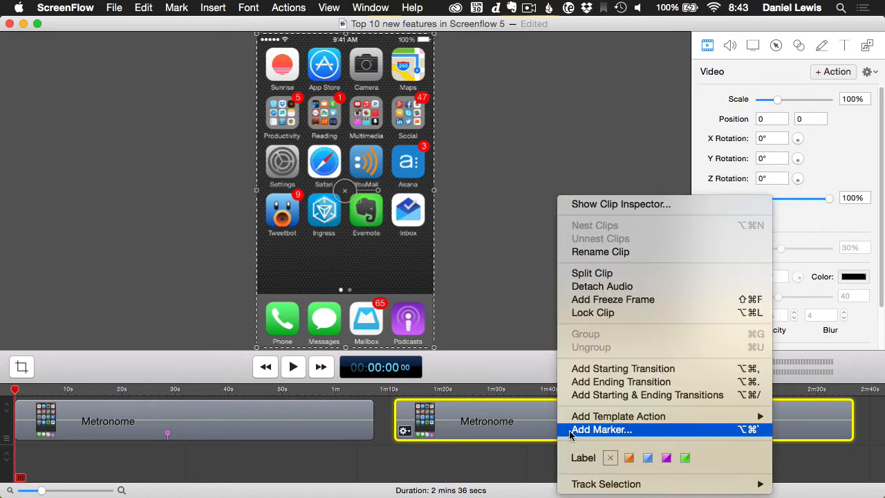
{"action": "left_click", "coordinate": [649, 459]}
{"action": "right_click", "coordinate": [320, 436]}
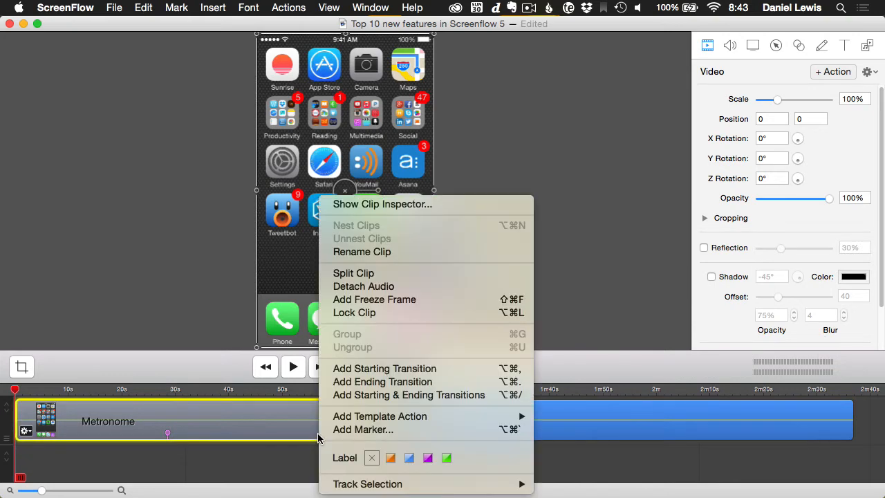
{"action": "left_click", "coordinate": [446, 457]}
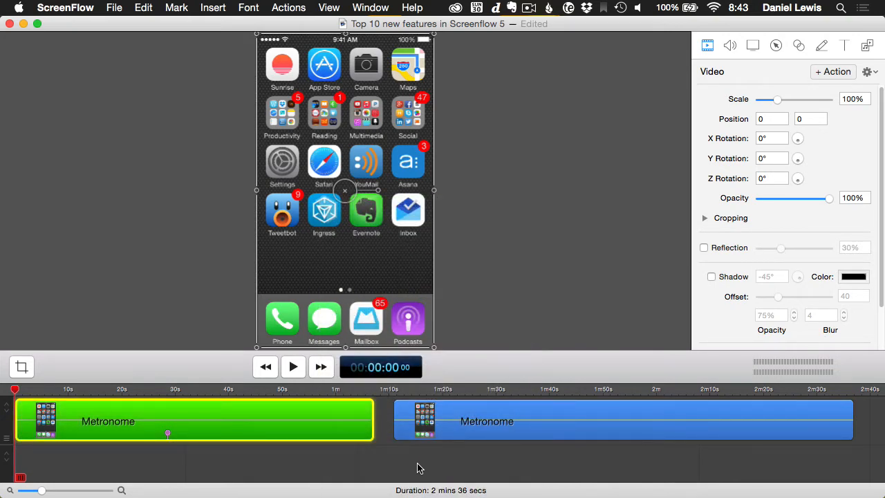
Step: Undo the colour labels on both Metronome clips
{"action": "key", "text": "super+z"}
{"action": "key", "text": "super+z"}
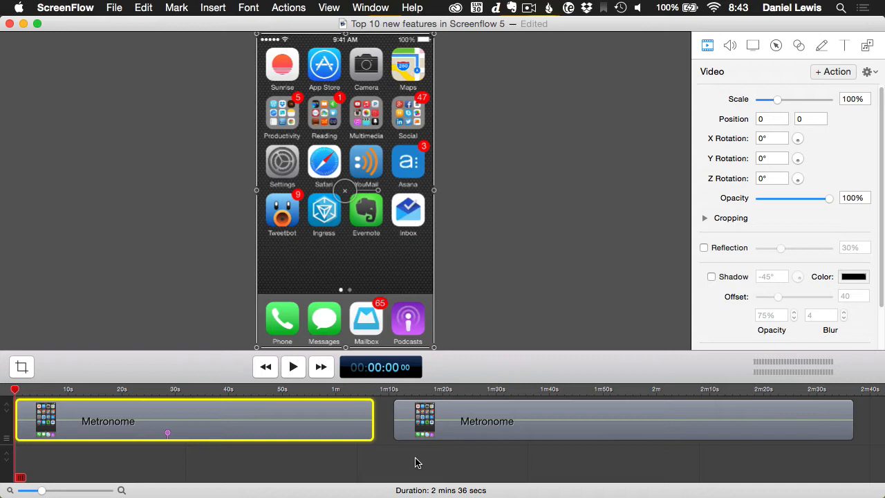
Step: Open the YouTube publishing settings, enable saving a copy to disk, and cancel without publishing
{"action": "left_click", "coordinate": [112, 10]}
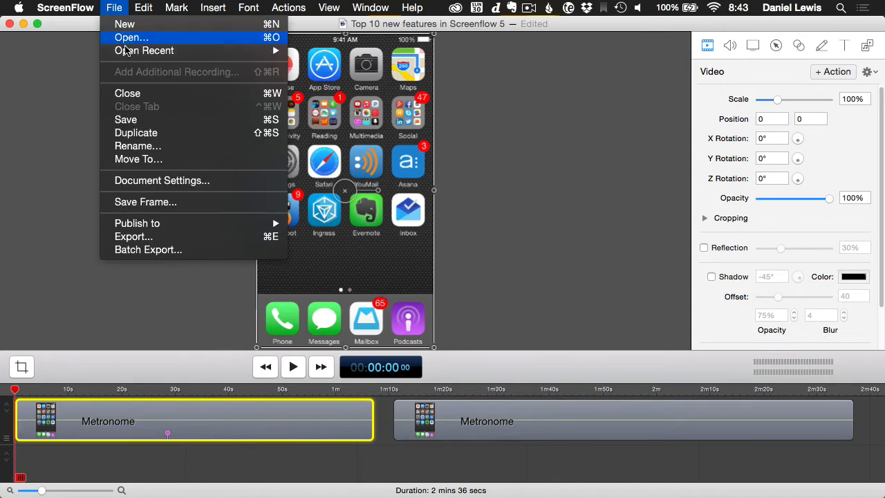
{"action": "mouse_move", "coordinate": [223, 223]}
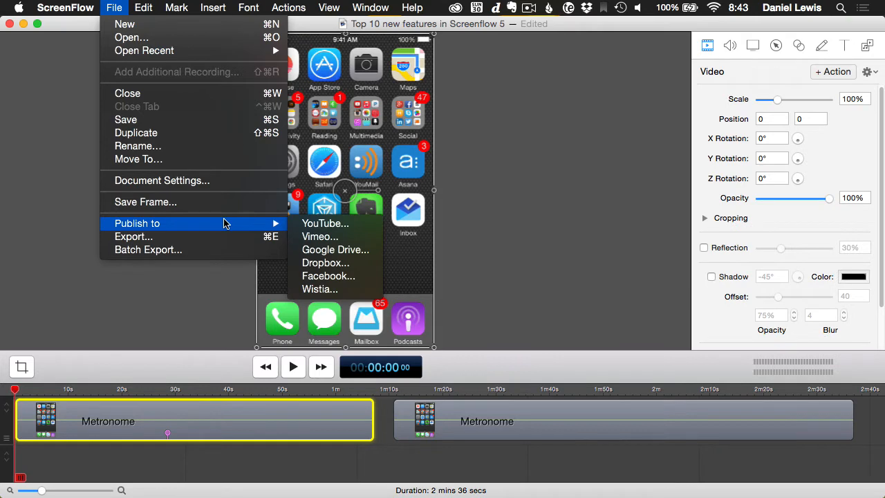
{"action": "left_click", "coordinate": [325, 225]}
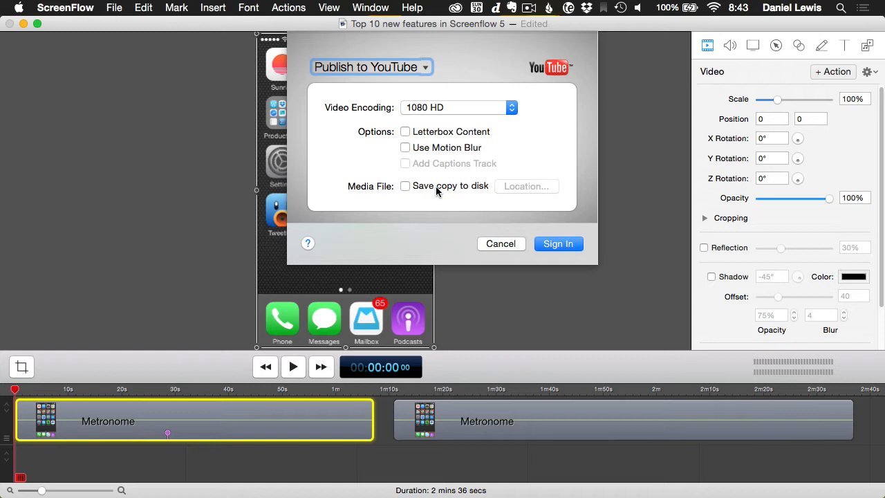
{"action": "left_click", "coordinate": [436, 191]}
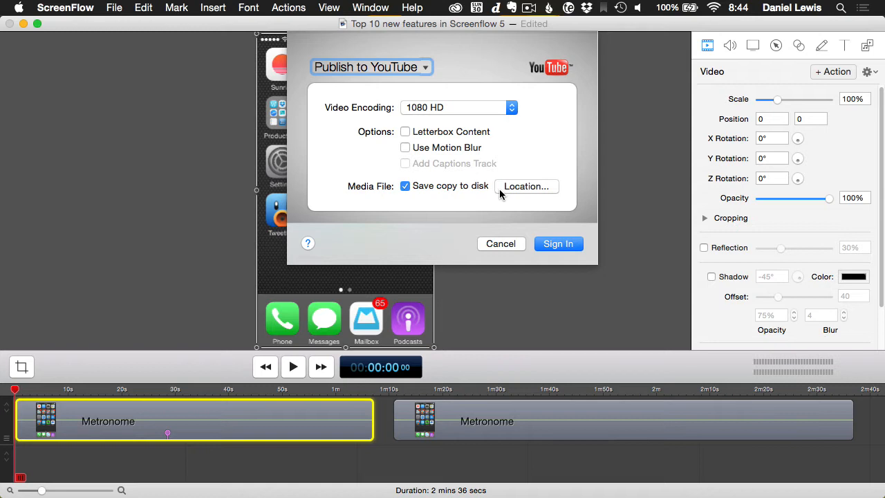
{"action": "left_click", "coordinate": [503, 249]}
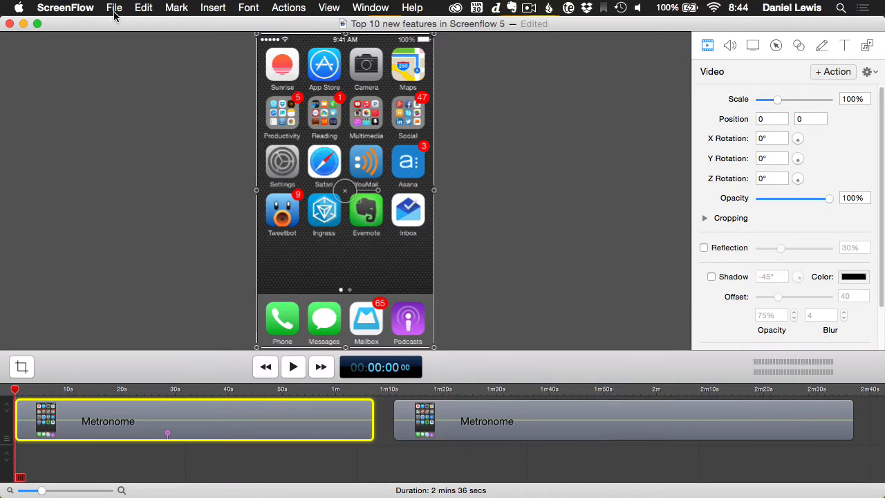
Step: Open a batch export and choose the iPad preset for it
{"action": "left_click", "coordinate": [114, 10]}
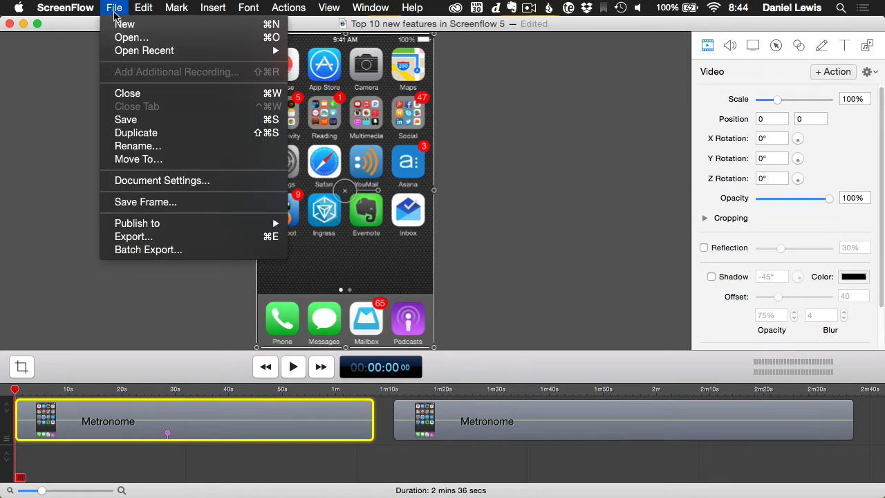
{"action": "left_click", "coordinate": [211, 249]}
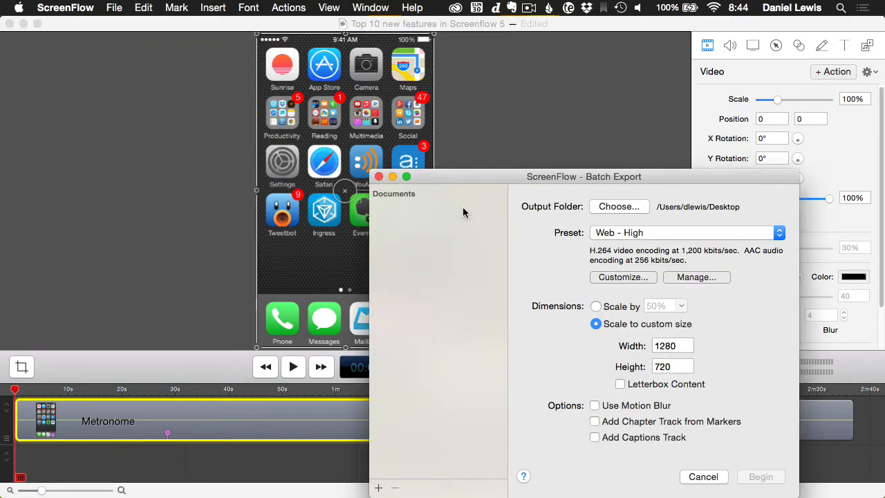
{"action": "left_click_drag", "start_coordinate": [459, 179], "coordinate": [249, 69]}
{"action": "left_click", "coordinate": [420, 122]}
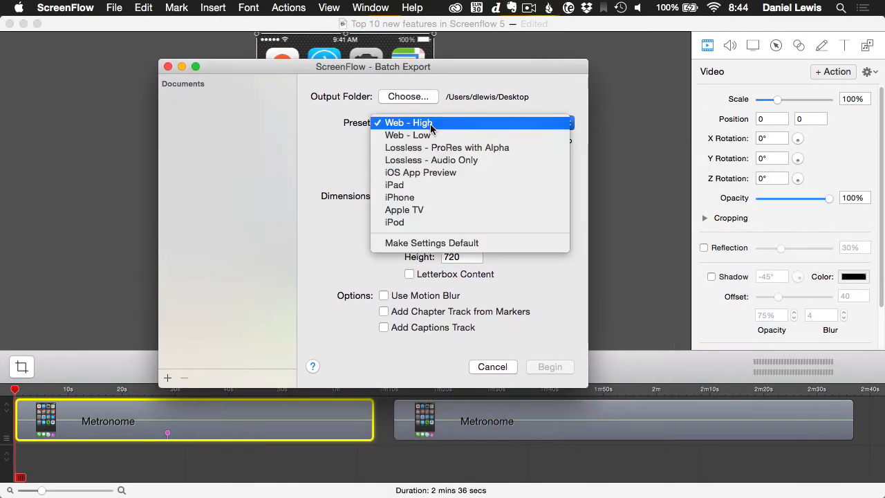
{"action": "left_click", "coordinate": [442, 185]}
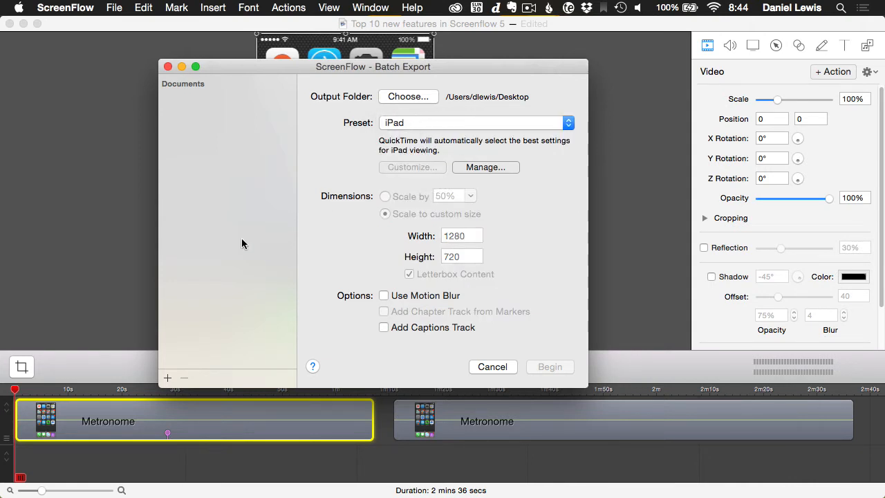
Step: Add the TAP on CommentCast project to the batch export documents
{"action": "left_click", "coordinate": [167, 377]}
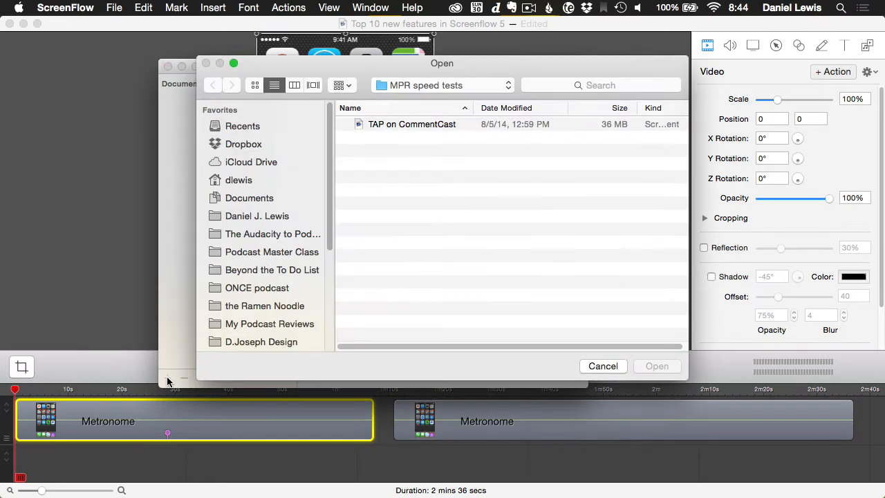
{"action": "left_click", "coordinate": [435, 124]}
{"action": "key", "text": "Return"}
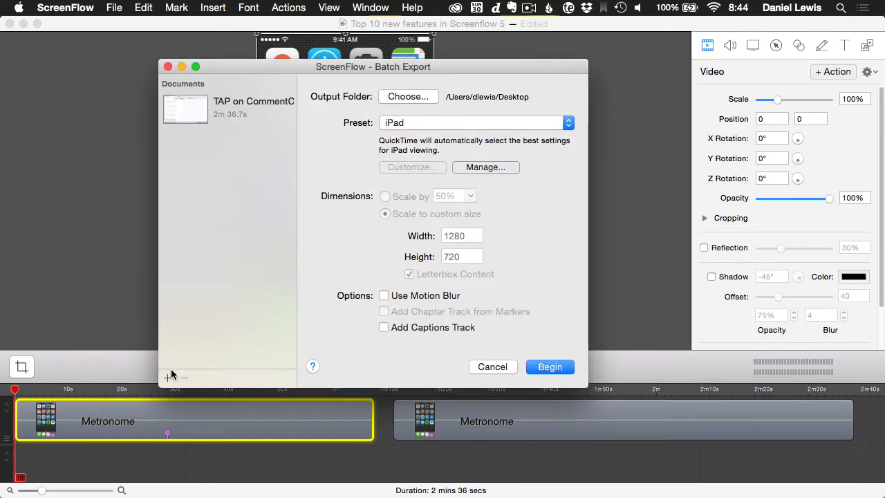
Step: Add the MPR Stitcher project from its announcement folder inside Podcast editing to the batch export documents
{"action": "left_click", "coordinate": [168, 376]}
{"action": "left_click", "coordinate": [433, 88]}
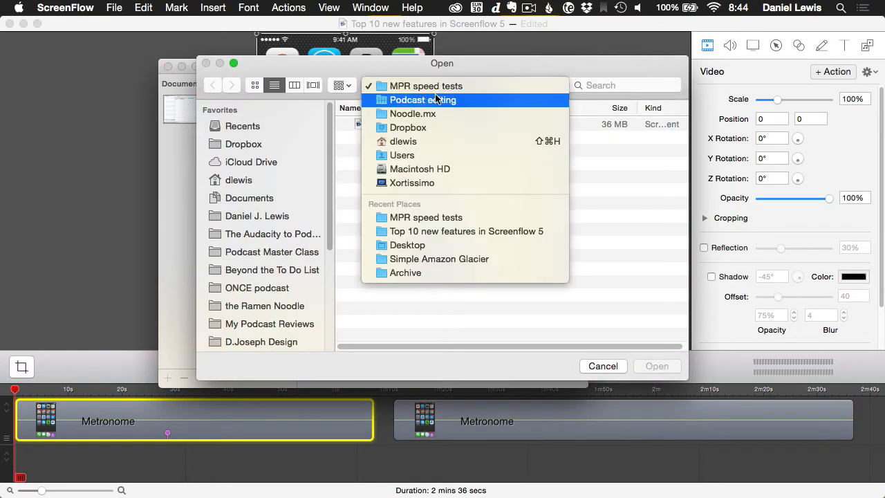
{"action": "left_click", "coordinate": [436, 99]}
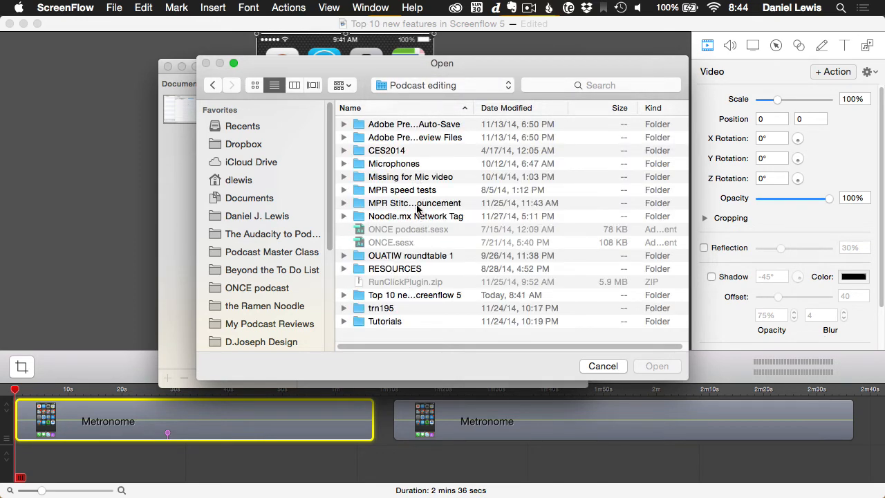
{"action": "double_click", "coordinate": [417, 204]}
{"action": "left_click", "coordinate": [418, 230]}
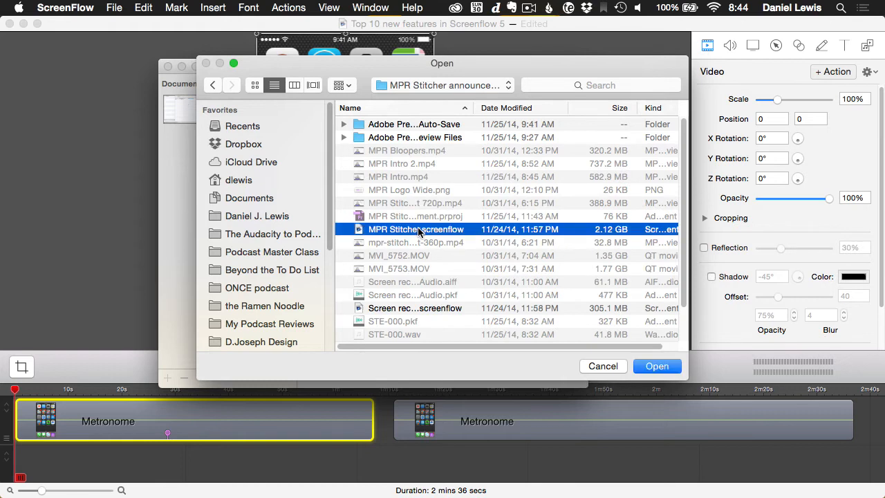
{"action": "double_click", "coordinate": [419, 230]}
{"action": "left_click", "coordinate": [237, 144]}
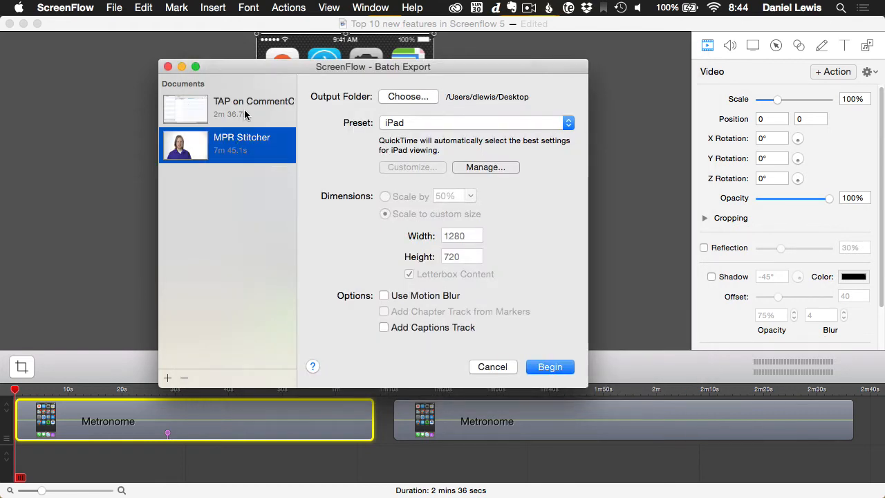
{"action": "left_click", "coordinate": [244, 111]}
{"action": "left_click", "coordinate": [243, 145]}
Step: Start the batch export of the two added projects and cancel it
{"action": "left_click", "coordinate": [568, 367]}
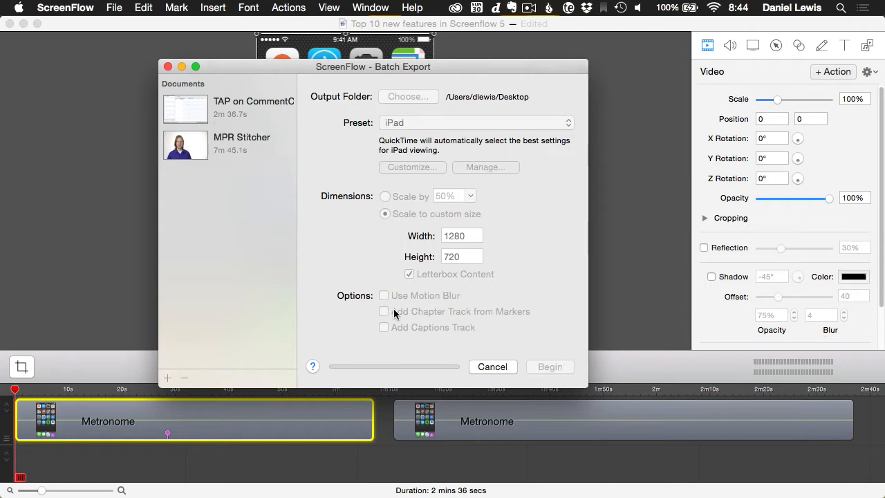
{"action": "left_click", "coordinate": [503, 367]}
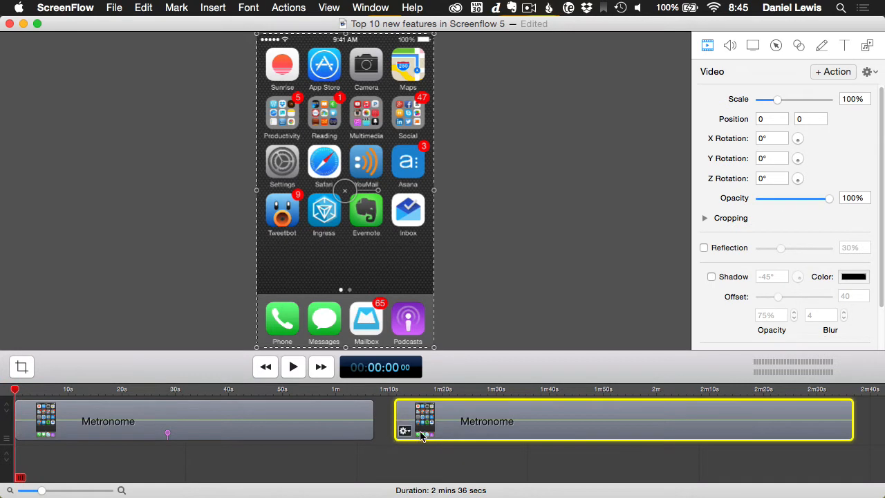
Step: Delete the second Metronome clip from the timeline and permanently remove all unused media from the Media Library
{"action": "key", "text": "Delete"}
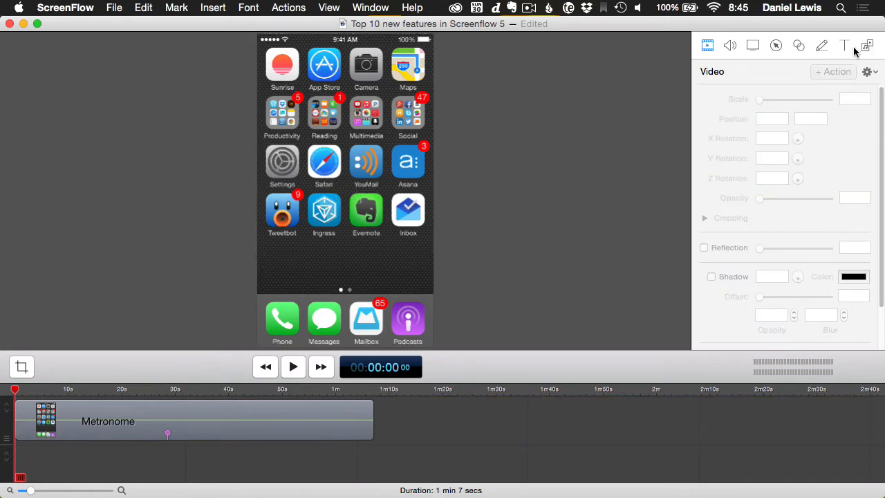
{"action": "left_click", "coordinate": [867, 47]}
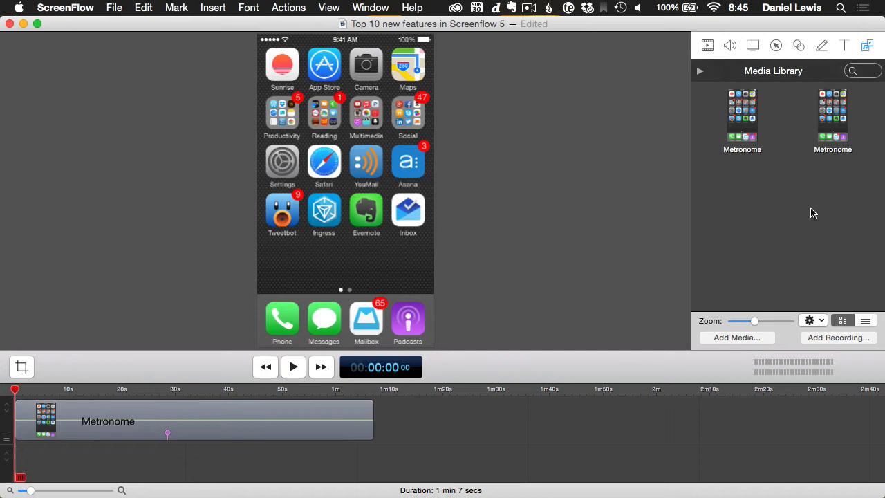
{"action": "left_click", "coordinate": [818, 322]}
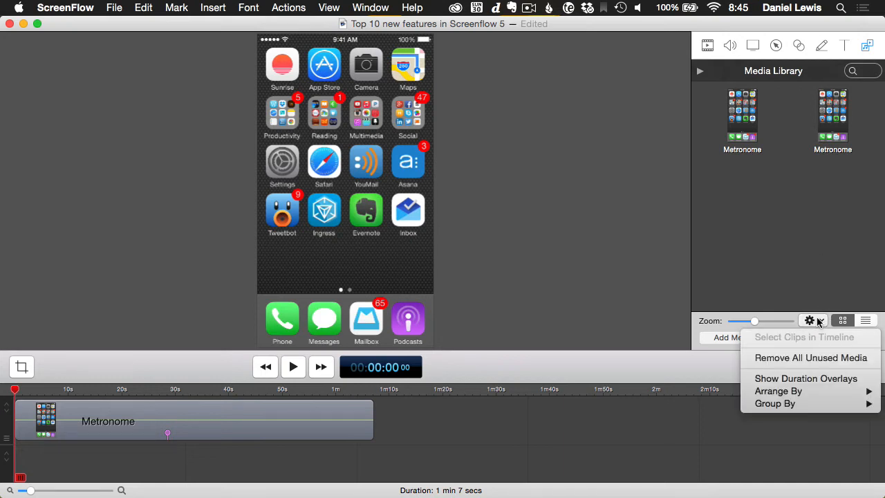
{"action": "left_click", "coordinate": [811, 359]}
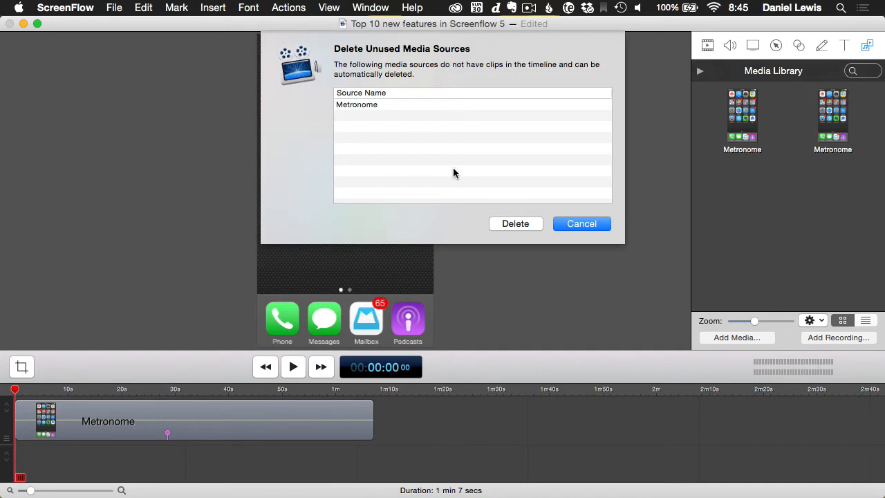
{"action": "left_click", "coordinate": [510, 224]}
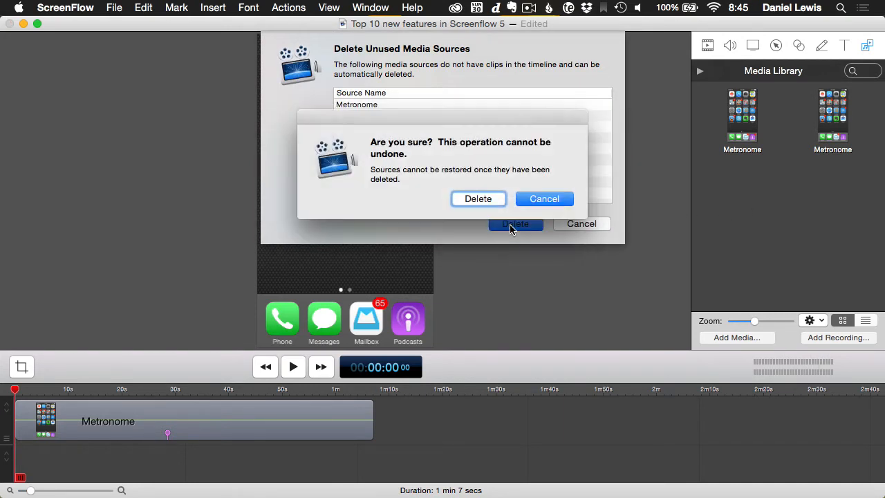
{"action": "left_click", "coordinate": [479, 202]}
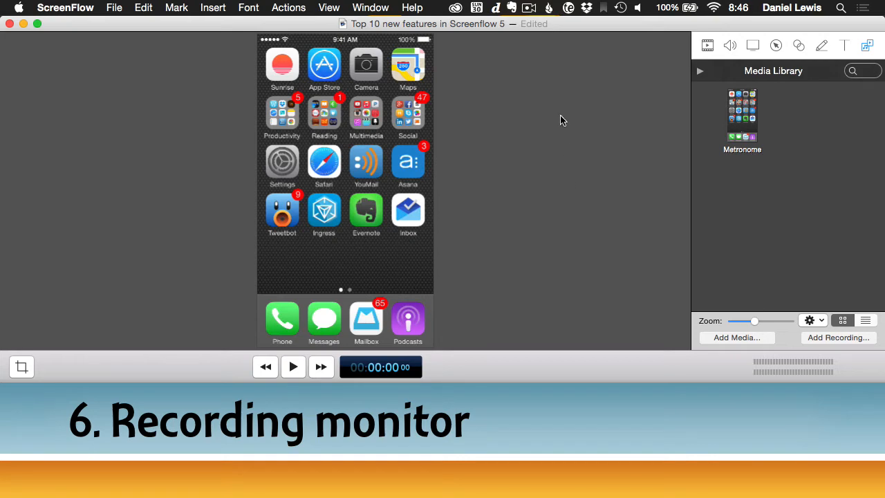
Step: Show the Recording Monitor clear of the video preview, and close it
{"action": "left_click", "coordinate": [529, 8]}
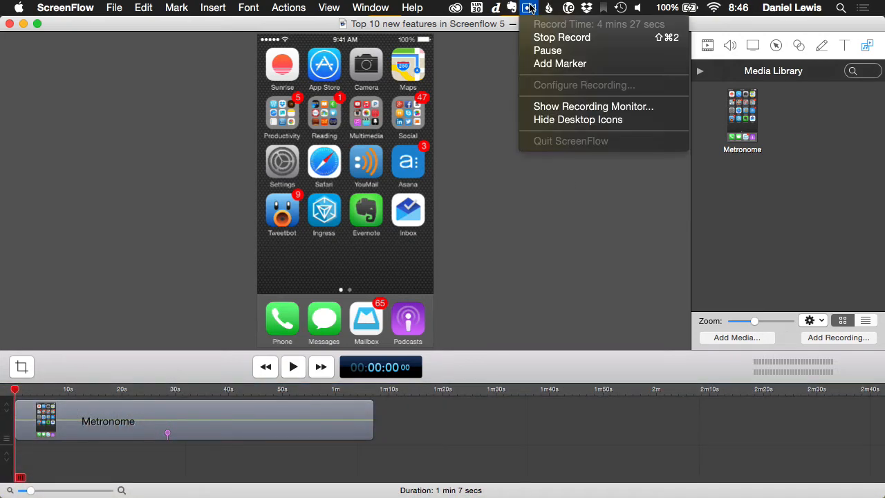
{"action": "left_click", "coordinate": [600, 107]}
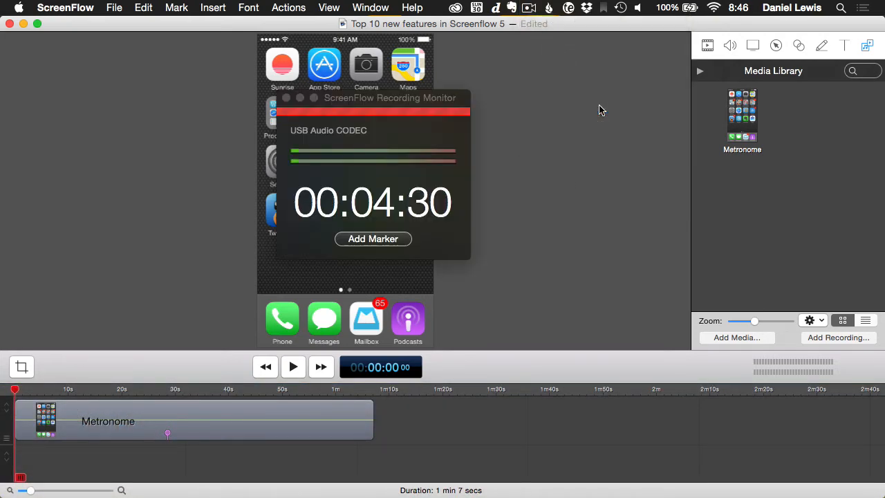
{"action": "left_click_drag", "start_coordinate": [434, 98], "coordinate": [691, 115]}
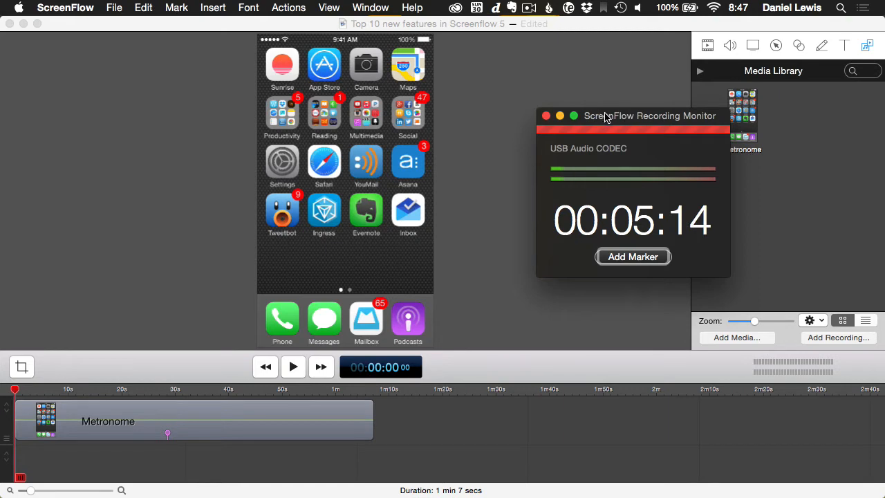
{"action": "left_click_drag", "start_coordinate": [612, 119], "coordinate": [626, 138]}
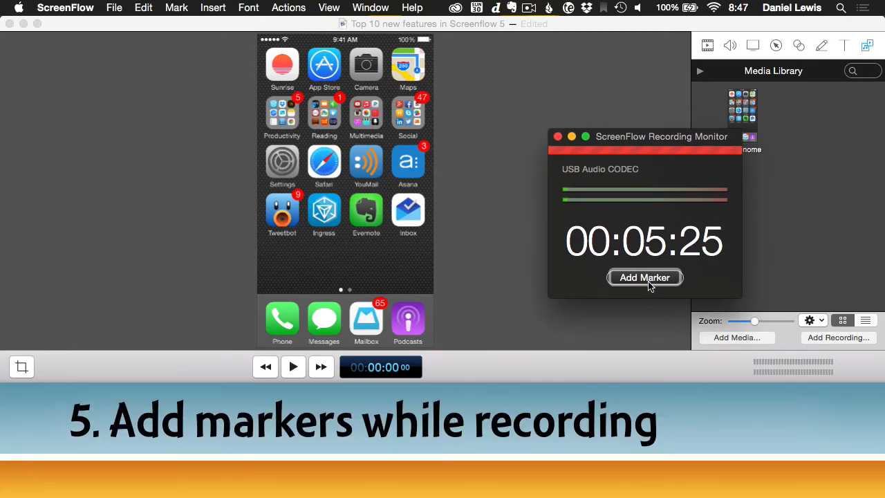
{"action": "left_click", "coordinate": [558, 137]}
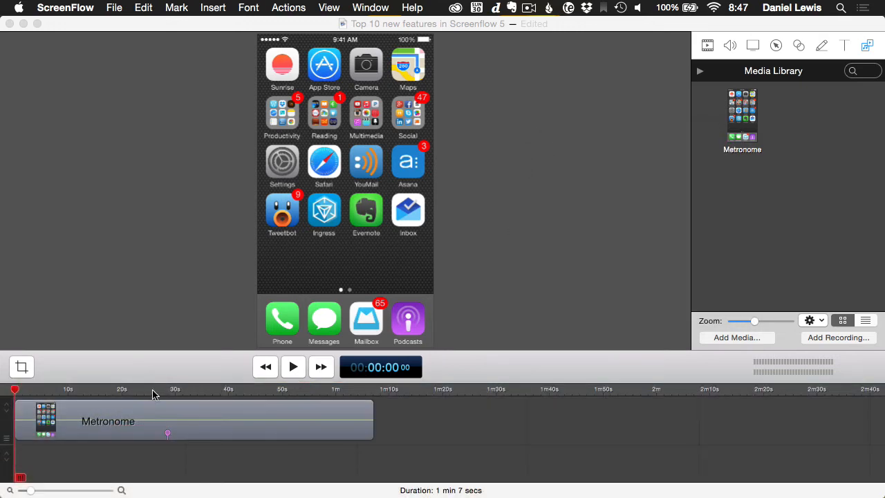
Step: Move the playhead to the marker in the Metronome clip, at about 28 seconds, to inspect it
{"action": "left_click_drag", "start_coordinate": [154, 392], "coordinate": [167, 391]}
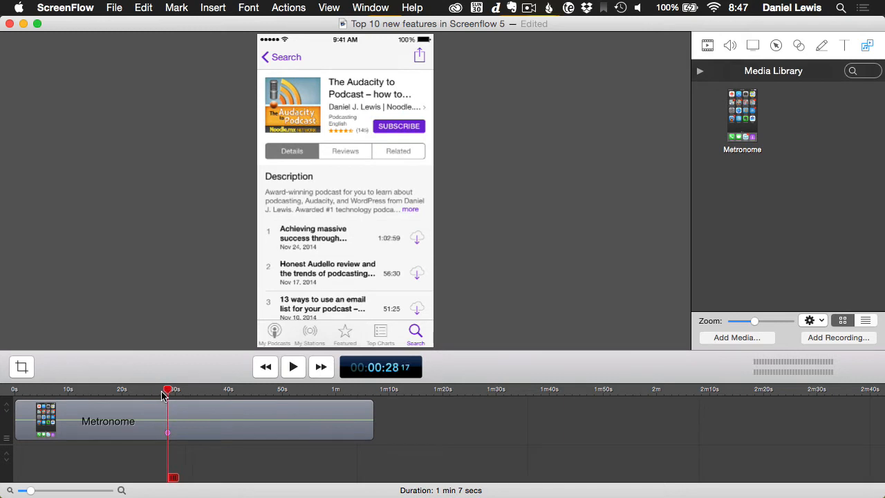
{"action": "mouse_move", "coordinate": [167, 436]}
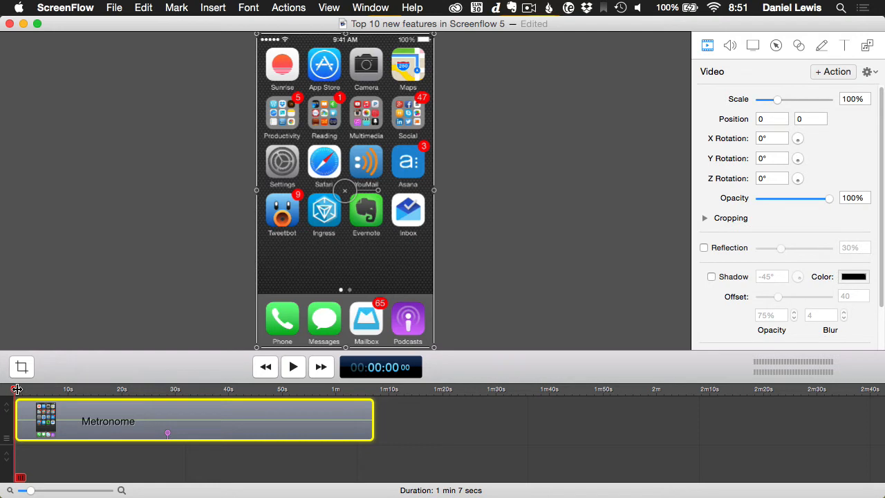
Step: Add an iOS Touch: Single Tap callout to the Metronome clip at about 3 seconds and position it over the Podcasts icon
{"action": "left_click_drag", "start_coordinate": [17, 389], "coordinate": [32, 391]}
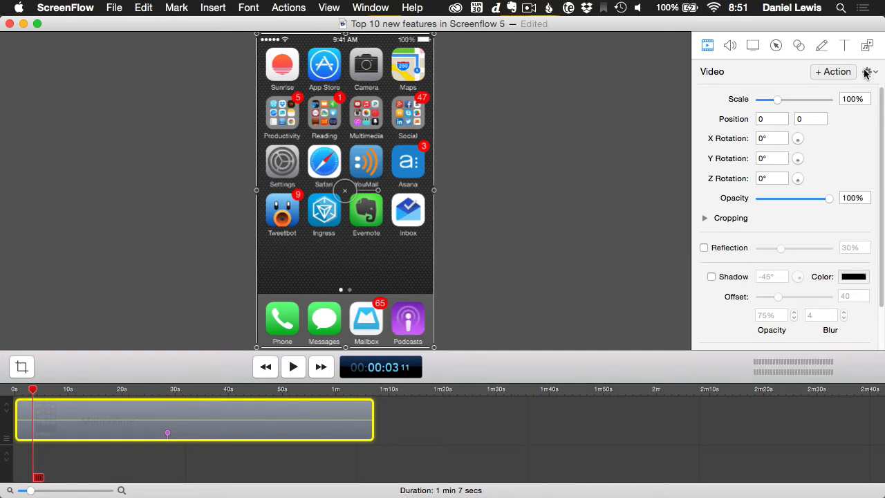
{"action": "left_click", "coordinate": [799, 46]}
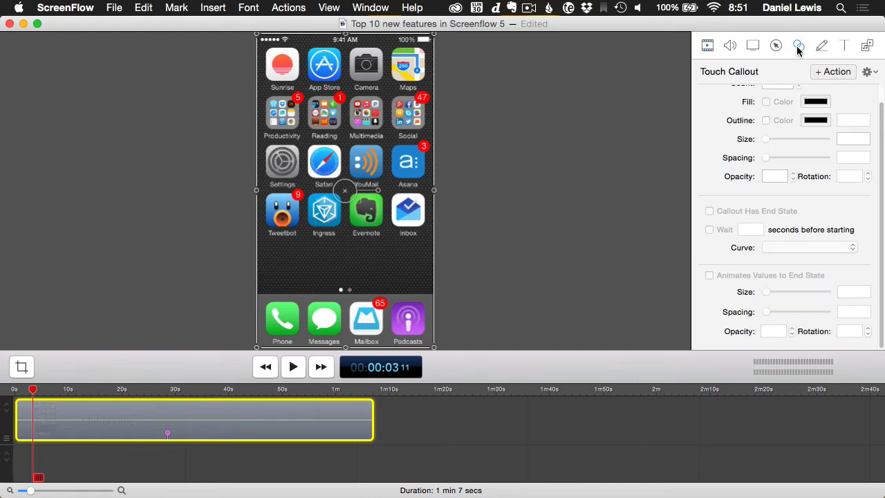
{"action": "left_click", "coordinate": [870, 72]}
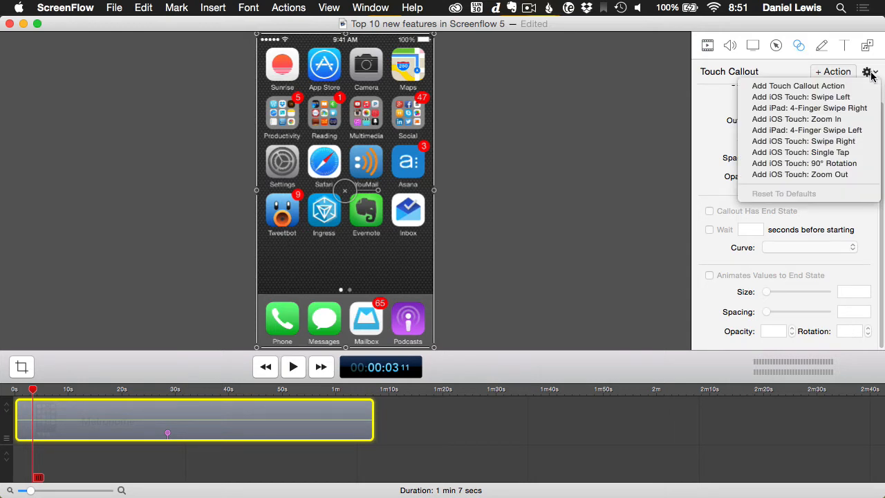
{"action": "left_click", "coordinate": [827, 152]}
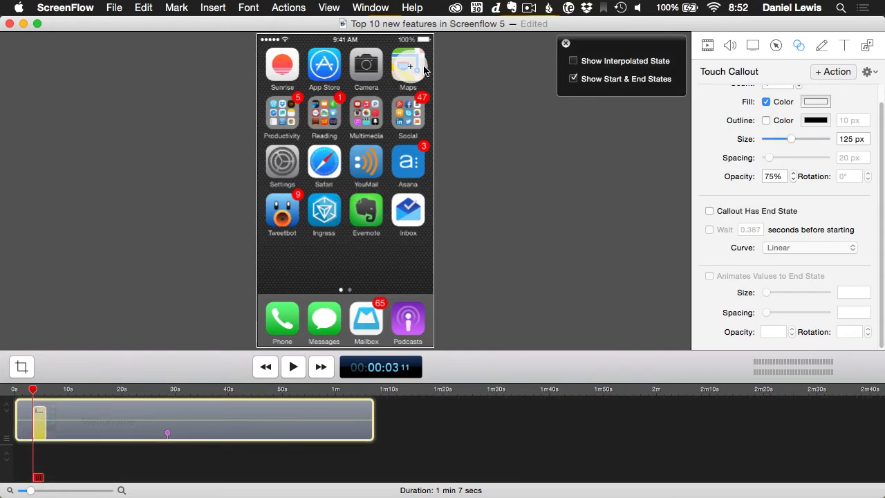
{"action": "left_click_drag", "start_coordinate": [412, 68], "coordinate": [410, 320]}
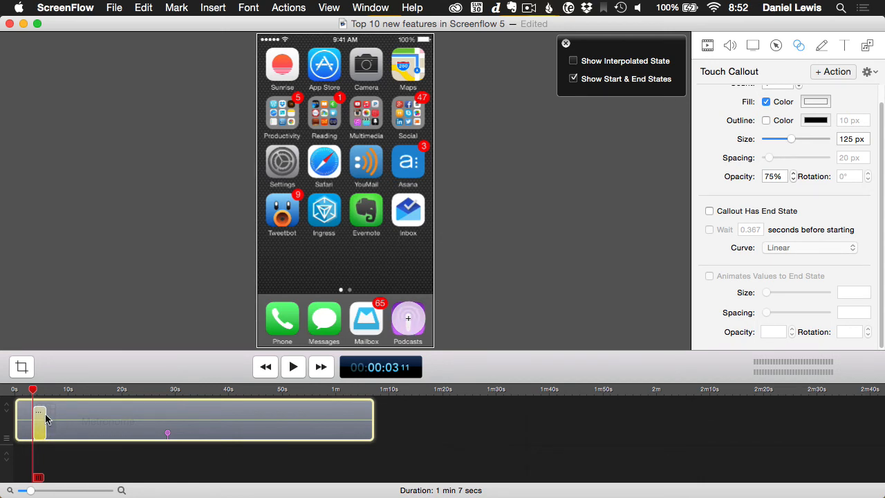
Step: Shorten the single tap callout to about 1.1 seconds and play it back from just before it starts
{"action": "left_click_drag", "start_coordinate": [44, 419], "coordinate": [37, 416]}
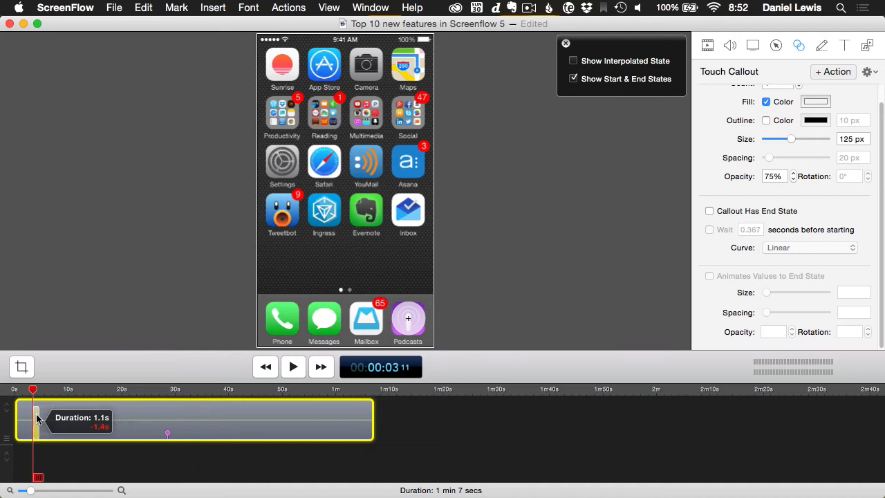
{"action": "left_click", "coordinate": [26, 422]}
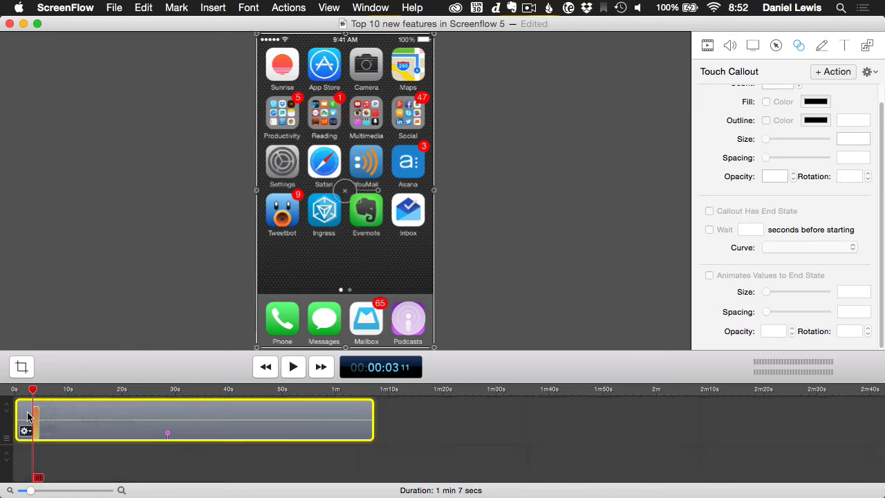
{"action": "left_click_drag", "start_coordinate": [32, 394], "coordinate": [24, 394]}
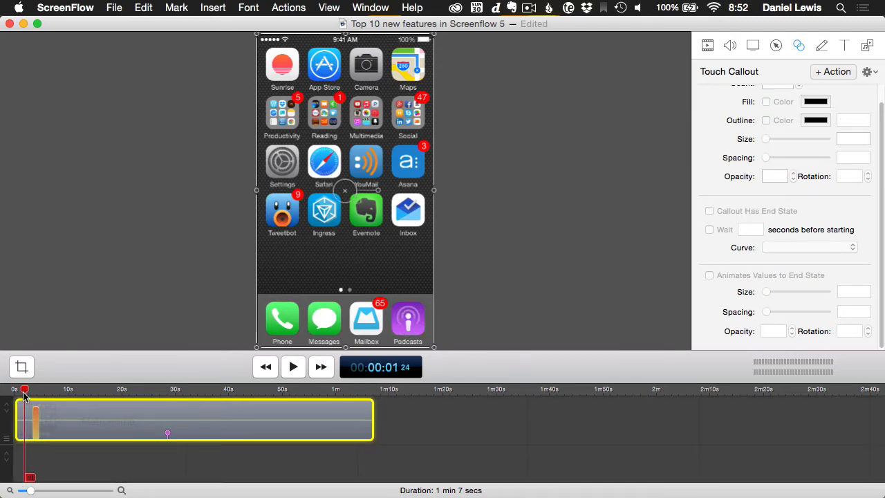
{"action": "key", "text": "space"}
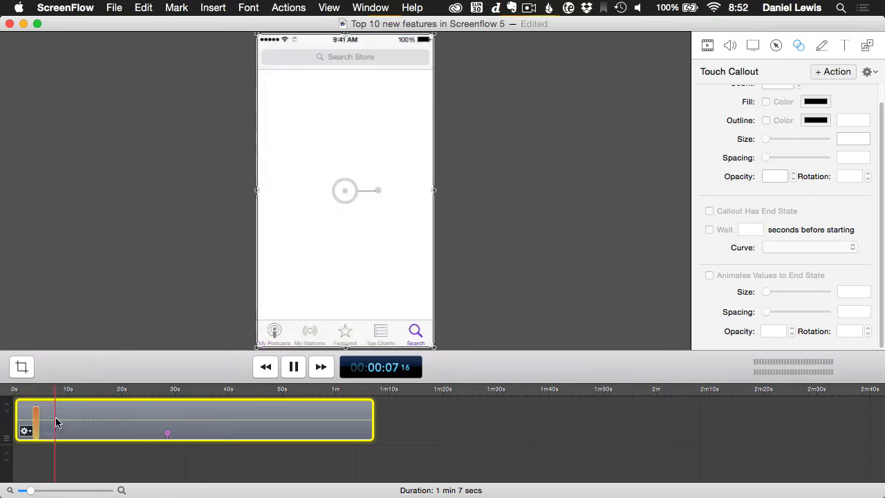
{"action": "key", "text": "space"}
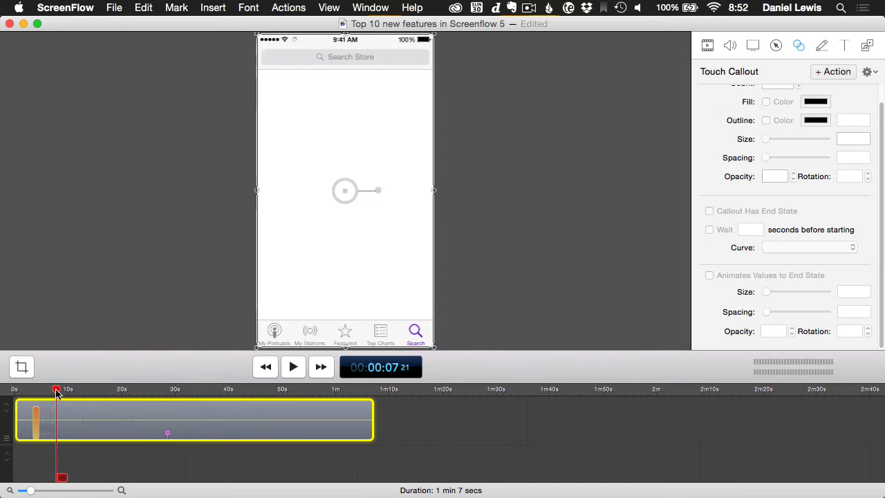
Step: Add a plain touch callout action at about 22 seconds and place its circle over the third episode in the list
{"action": "left_click_drag", "start_coordinate": [57, 391], "coordinate": [133, 398]}
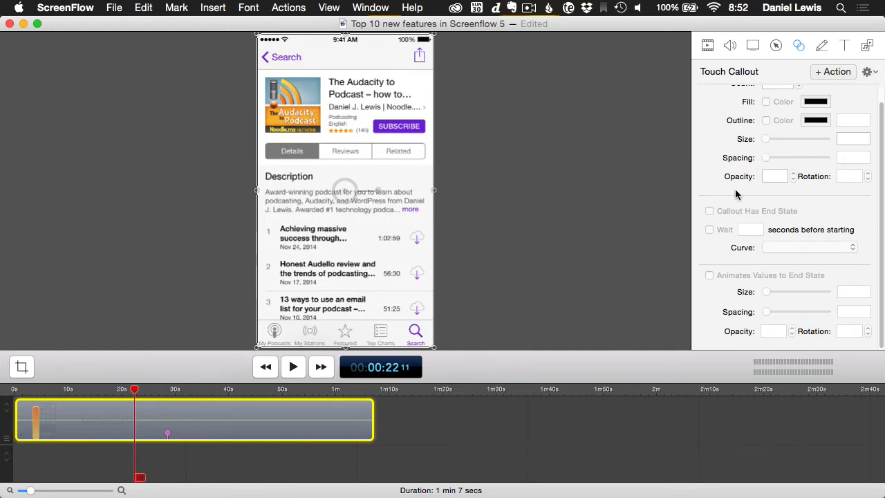
{"action": "scroll", "coordinate": [717, 112], "scroll_direction": "up", "scroll_amount": 3}
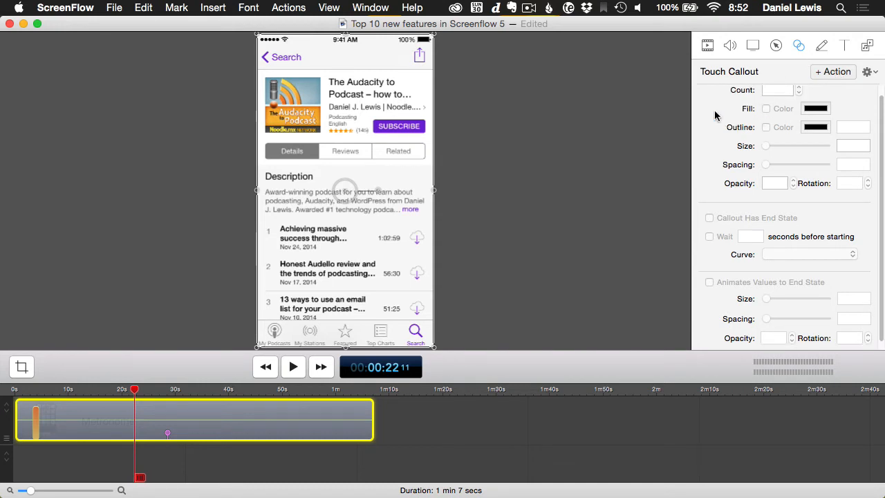
{"action": "left_click", "coordinate": [873, 72]}
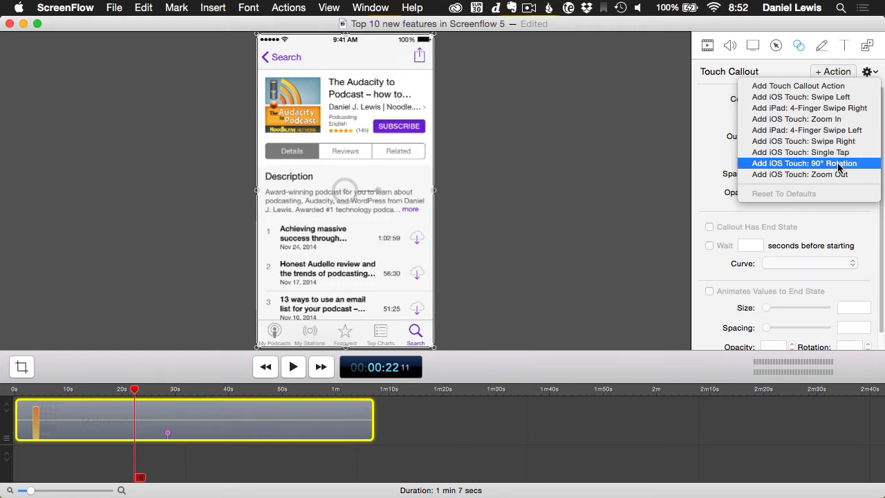
{"action": "left_click", "coordinate": [699, 101]}
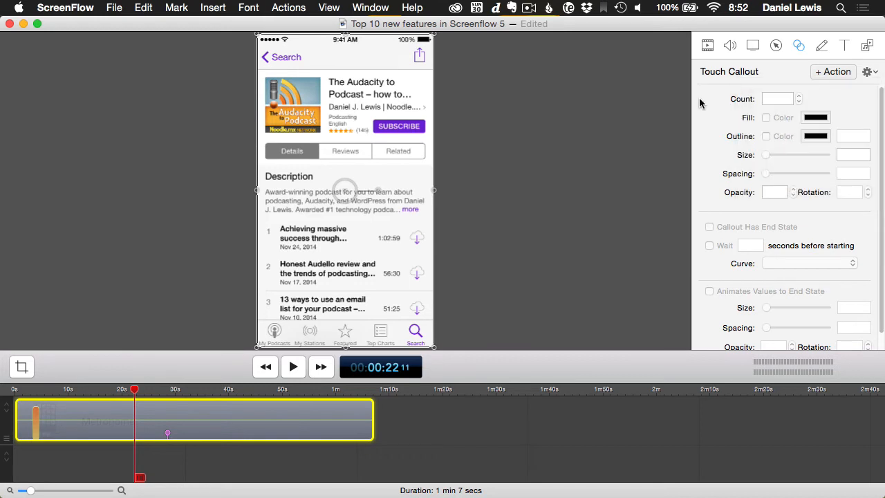
{"action": "left_click", "coordinate": [831, 71]}
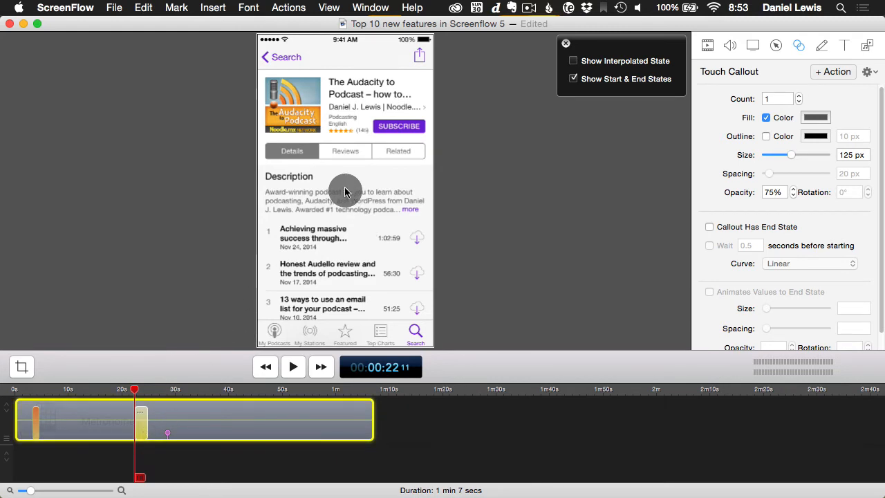
{"action": "left_click_drag", "start_coordinate": [344, 190], "coordinate": [346, 308]}
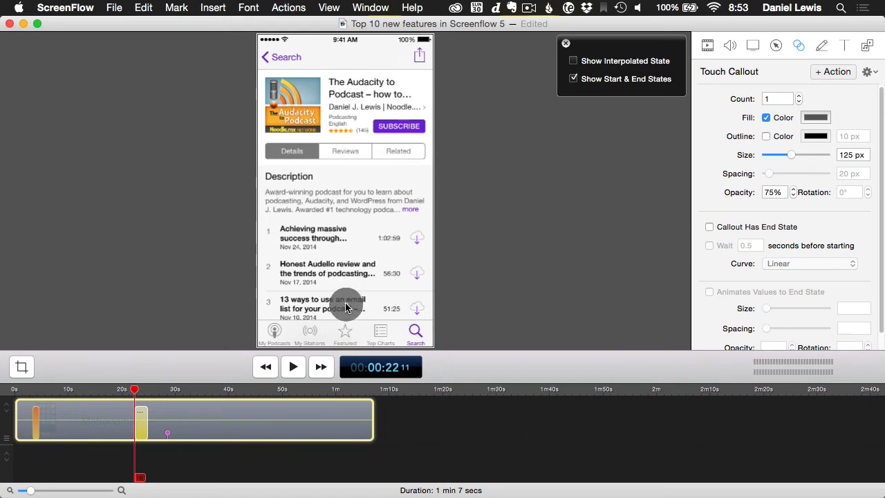
Step: Give the second callout an end state and move its end circle straight up to where the third episode has scrolled at about 24 seconds
{"action": "left_click", "coordinate": [709, 227]}
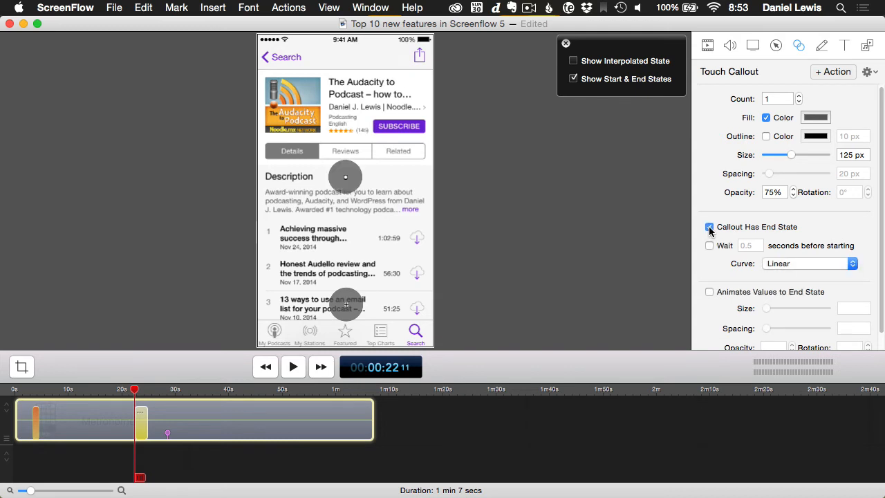
{"action": "left_click", "coordinate": [142, 393]}
{"action": "left_click_drag", "start_coordinate": [142, 393], "coordinate": [146, 392]}
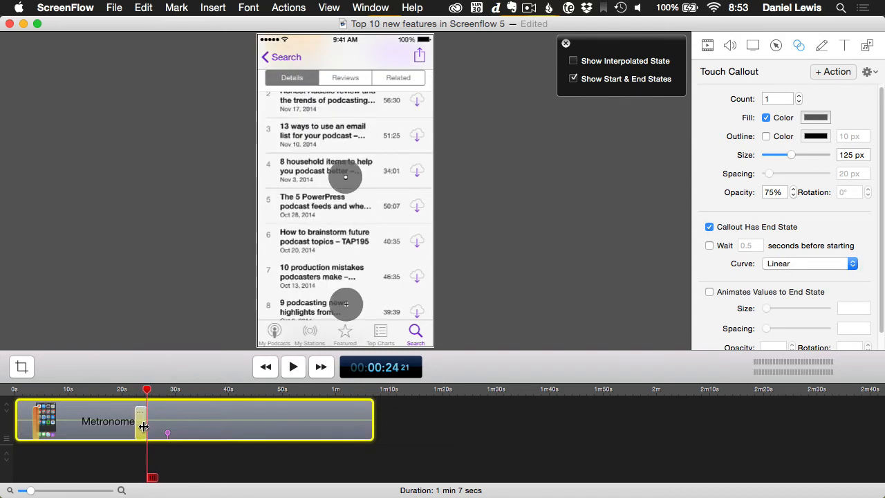
{"action": "left_click_drag", "start_coordinate": [141, 426], "coordinate": [143, 426]}
{"action": "left_click_drag", "start_coordinate": [345, 177], "coordinate": [345, 139]}
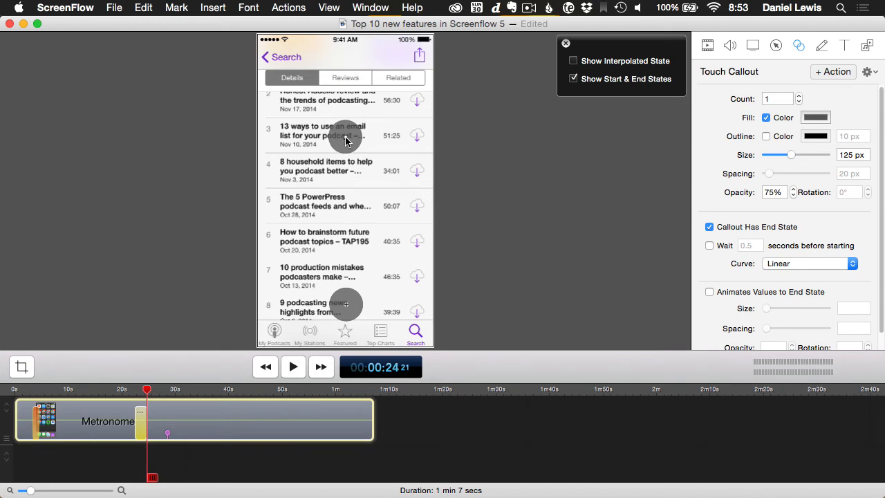
{"action": "left_click_drag", "start_coordinate": [346, 141], "coordinate": [346, 132]}
Step: Shorten the scrolling callout and play it back from about 19 seconds
{"action": "left_click", "coordinate": [130, 390]}
{"action": "left_click", "coordinate": [113, 423]}
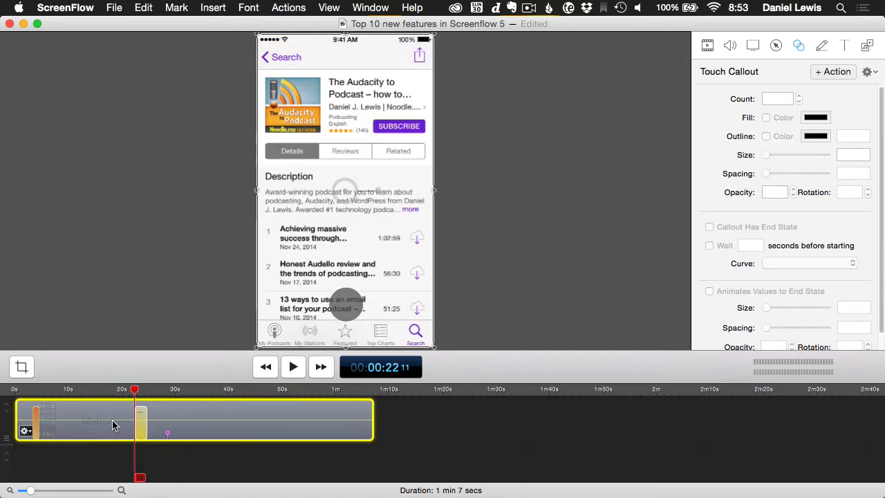
{"action": "left_click_drag", "start_coordinate": [126, 391], "coordinate": [120, 391]}
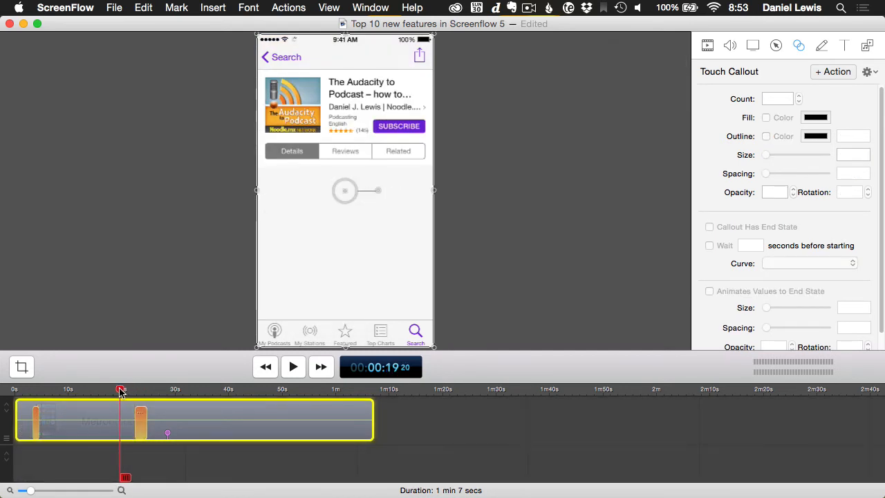
{"action": "key", "text": "space"}
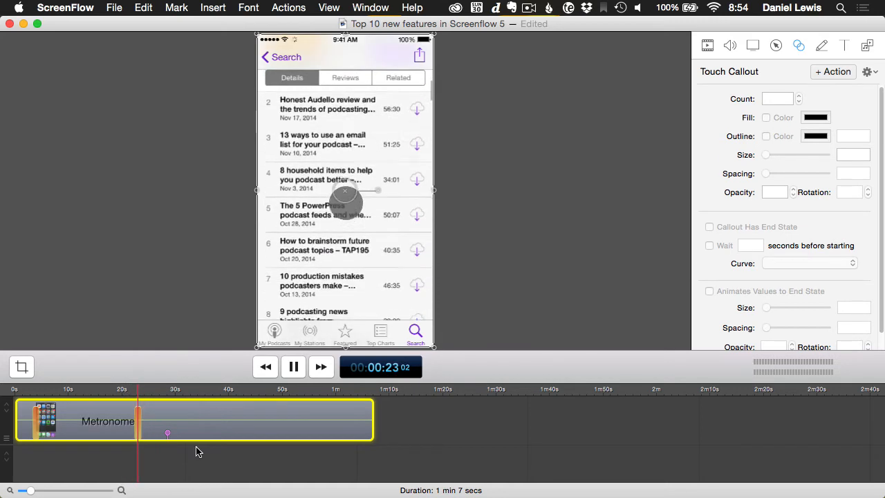
{"action": "key", "text": "space"}
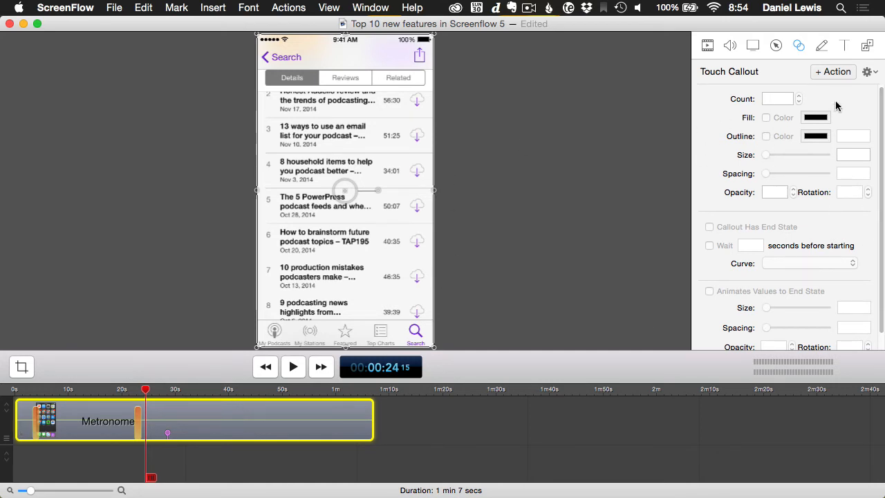
Step: Add an iOS Touch: 90° Rotation callout at about 24 seconds and set its fill colour to dark blue
{"action": "left_click", "coordinate": [869, 74]}
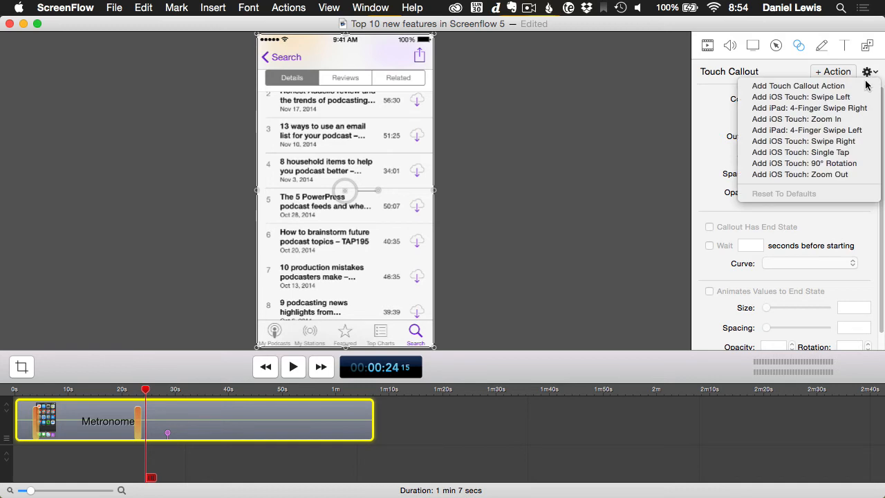
{"action": "left_click", "coordinate": [830, 165]}
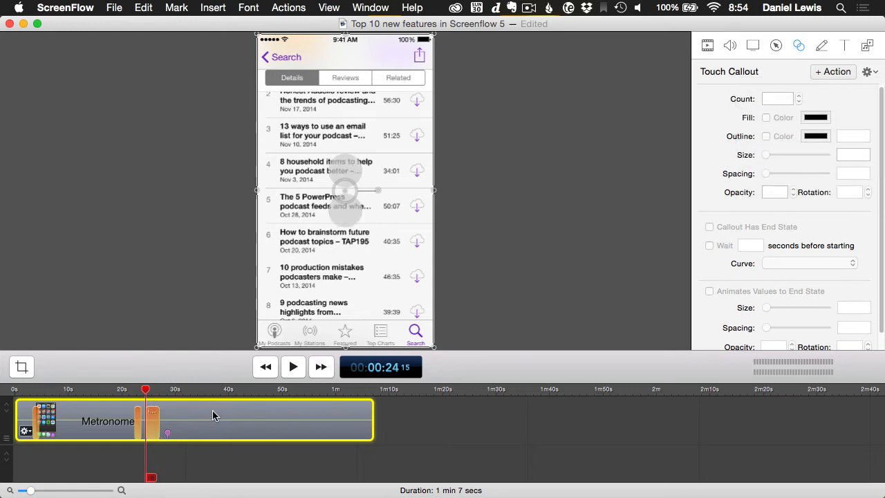
{"action": "left_click", "coordinate": [151, 423]}
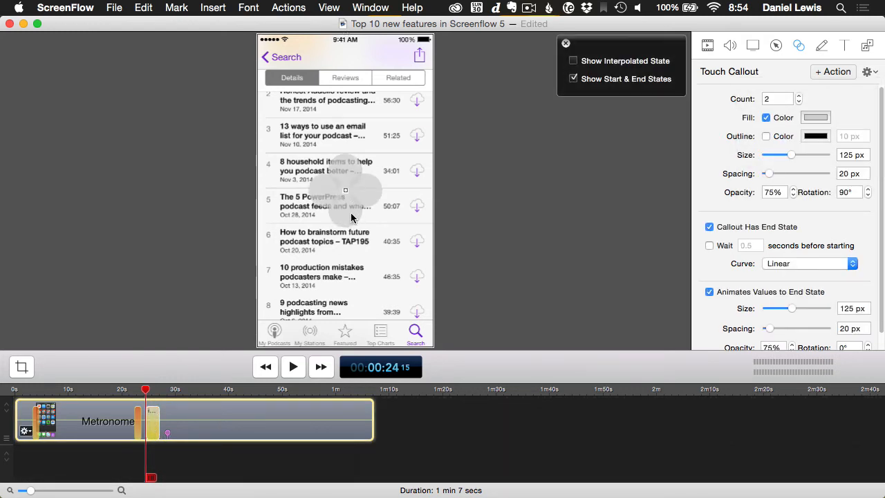
{"action": "left_click", "coordinate": [821, 119]}
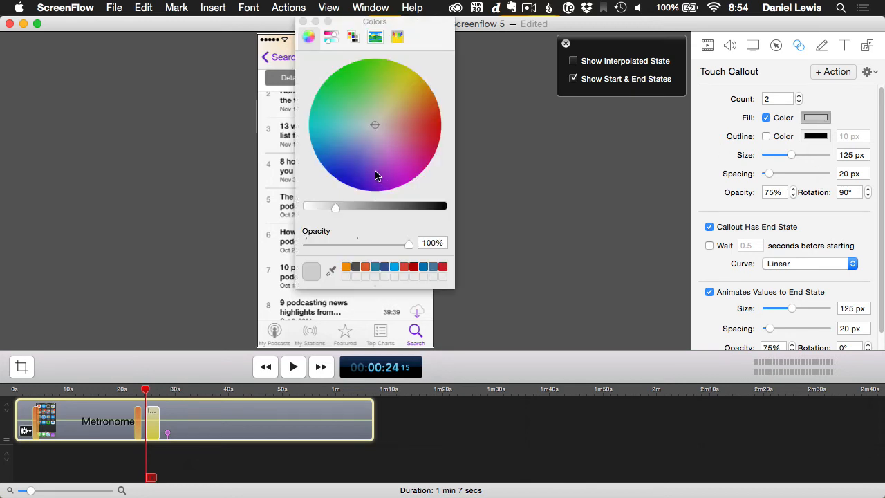
{"action": "left_click", "coordinate": [345, 176]}
{"action": "mouse_move", "coordinate": [345, 176]}
{"action": "left_mouse_down"}
{"action": "mouse_move", "coordinate": [356, 181]}
{"action": "mouse_move", "coordinate": [347, 174]}
{"action": "left_mouse_up"}
{"action": "left_click_drag", "start_coordinate": [341, 207], "coordinate": [351, 210]}
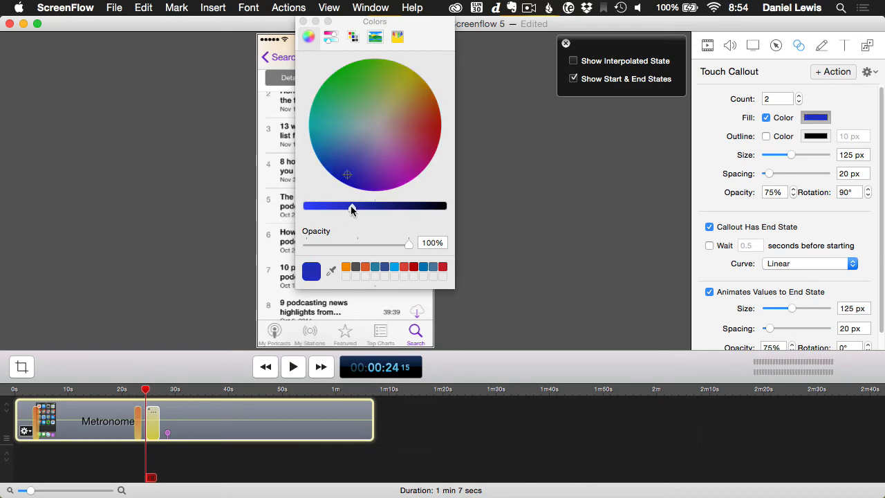
{"action": "left_click", "coordinate": [230, 237]}
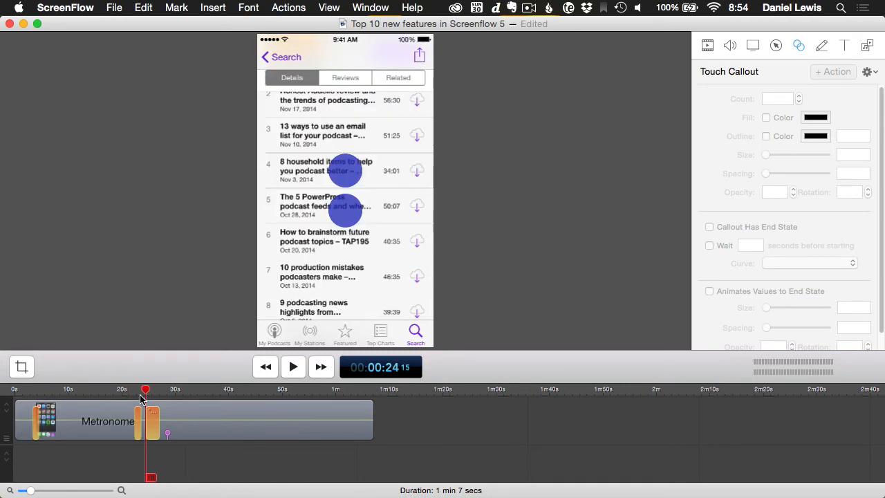
Step: Shorten the 90° rotation callout and play it back from its start at about 24 seconds
{"action": "key", "text": "space"}
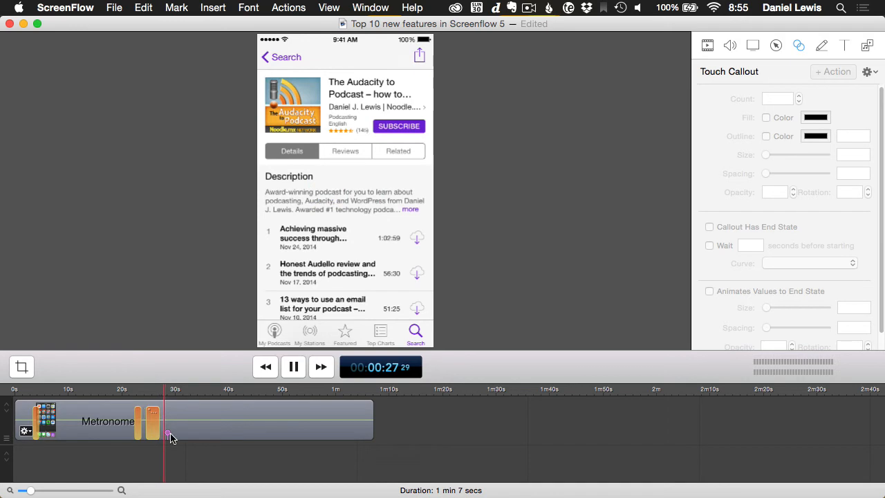
{"action": "key", "text": "space"}
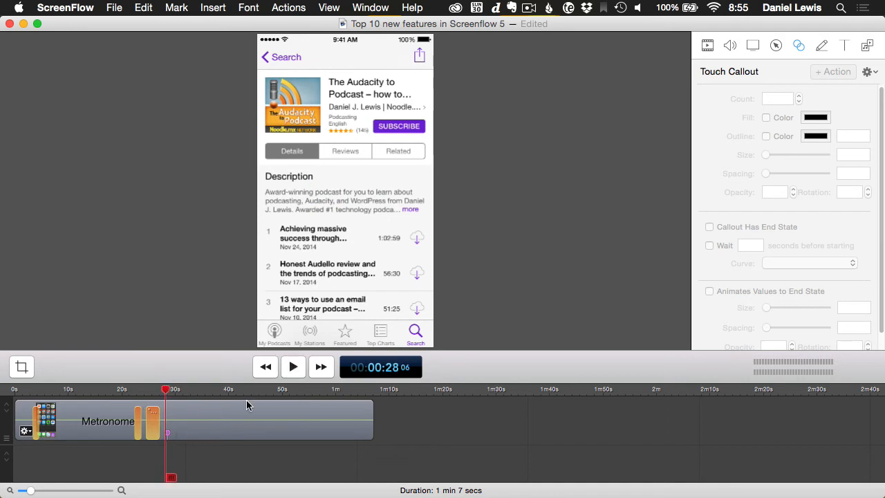
{"action": "left_click", "coordinate": [153, 417]}
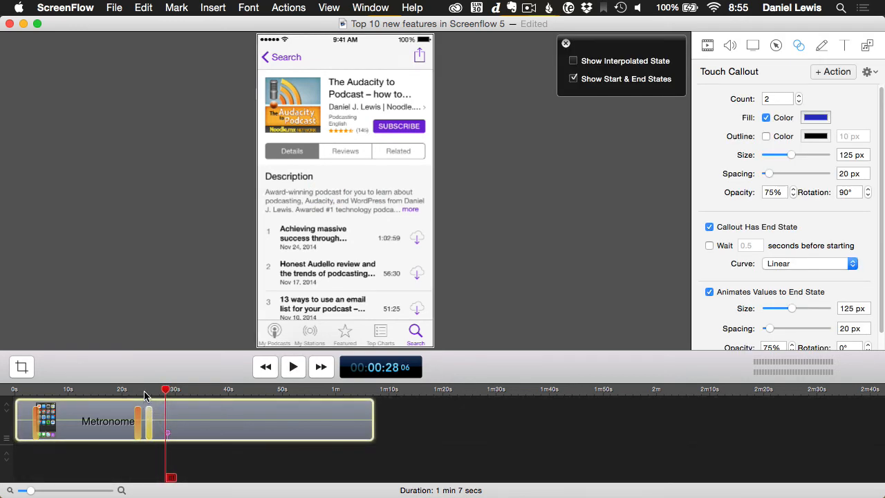
{"action": "left_click", "coordinate": [145, 391]}
{"action": "key", "text": "space"}
{"action": "key", "text": "space"}
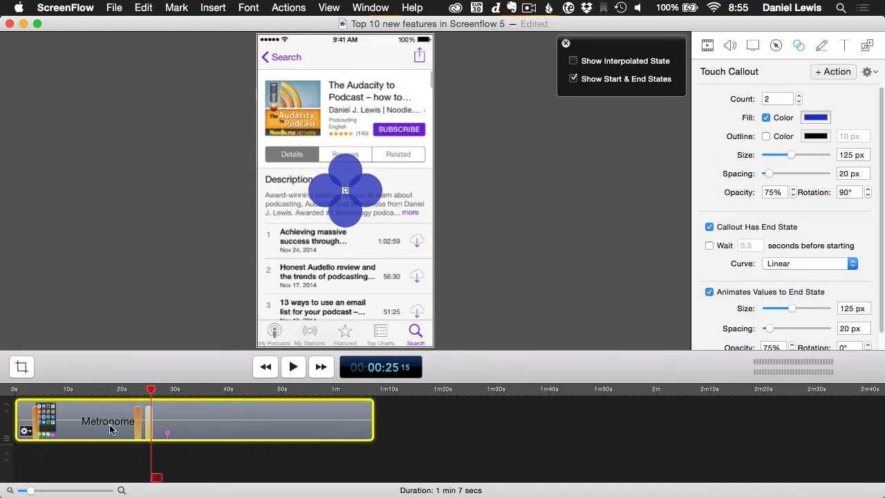
{"action": "left_click", "coordinate": [109, 428]}
{"action": "left_click_drag", "start_coordinate": [126, 391], "coordinate": [144, 391]}
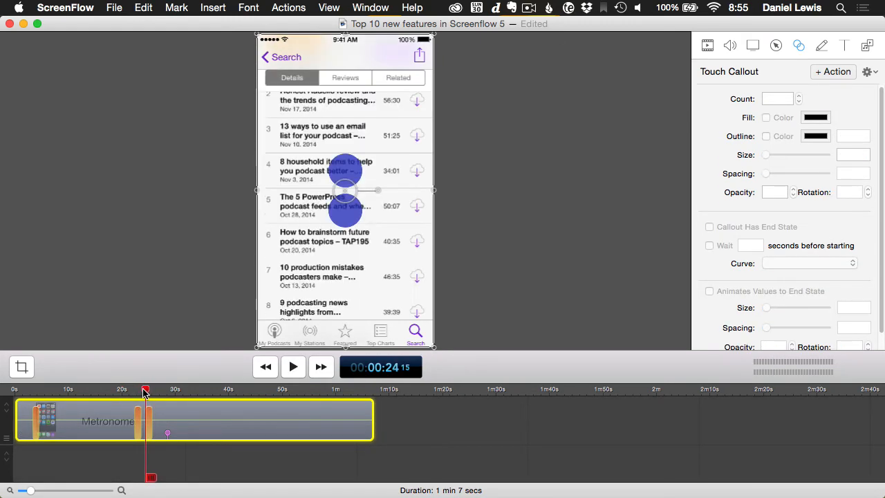
{"action": "key", "text": "space"}
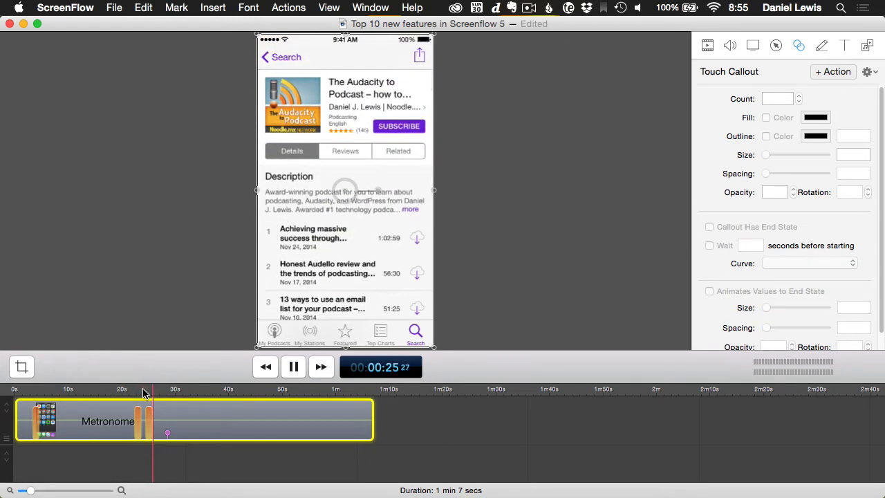
Step: Add a freehand callout at about 36 seconds and draw a rectangular highlight around the Feed tab
{"action": "key", "text": "space"}
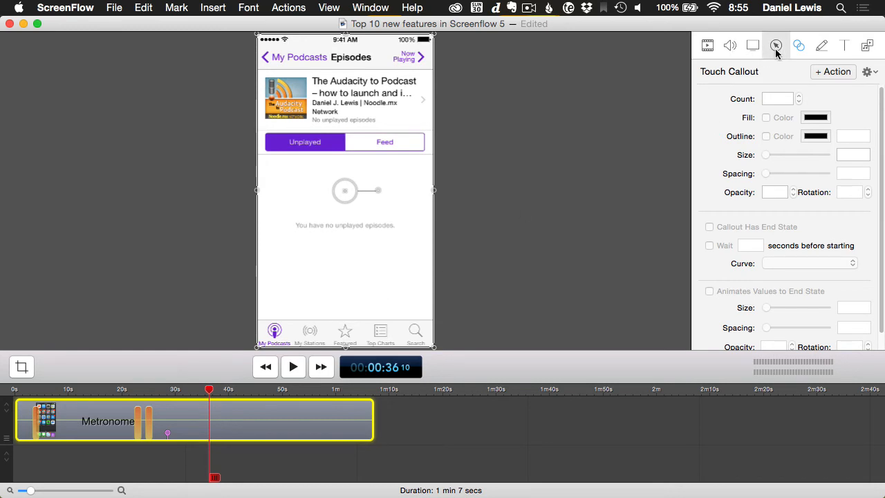
{"action": "left_click", "coordinate": [775, 47]}
{"action": "left_click", "coordinate": [832, 71]}
{"action": "left_click", "coordinate": [759, 123]}
{"action": "left_click", "coordinate": [660, 55]}
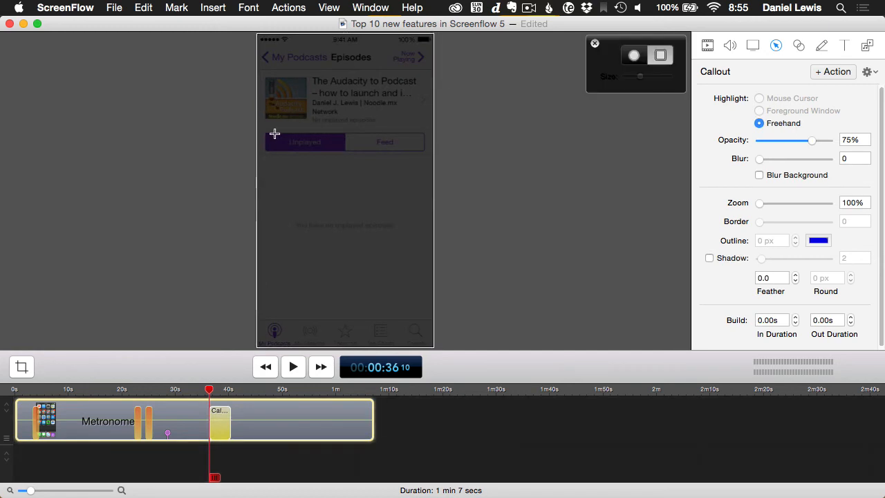
{"action": "left_click_drag", "start_coordinate": [341, 128], "coordinate": [432, 160]}
Step: Set the callout's zoom to 200% and opacity to 51%, and blur its background
{"action": "double_click", "coordinate": [848, 202]}
{"action": "type", "text": "200"}
{"action": "double_click", "coordinate": [849, 155]}
{"action": "left_click_drag", "start_coordinate": [812, 140], "coordinate": [794, 140]}
{"action": "left_click", "coordinate": [759, 175]}
{"action": "left_click", "coordinate": [709, 258]}
{"action": "left_click", "coordinate": [709, 258]}
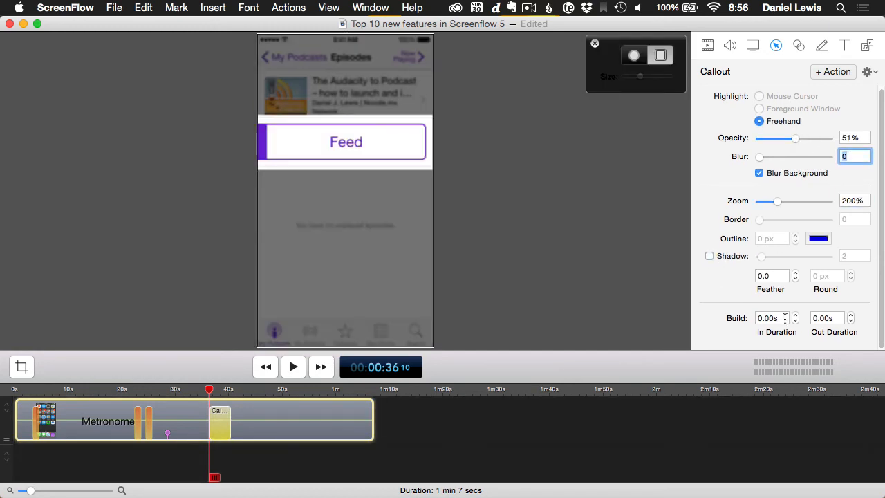
Step: Set the callout's build in and out durations to 0.20 s and play it back
{"action": "double_click", "coordinate": [795, 317]}
{"action": "double_click", "coordinate": [850, 316]}
{"action": "left_click", "coordinate": [185, 413]}
{"action": "left_click_drag", "start_coordinate": [210, 390], "coordinate": [203, 392]}
{"action": "key", "text": "space"}
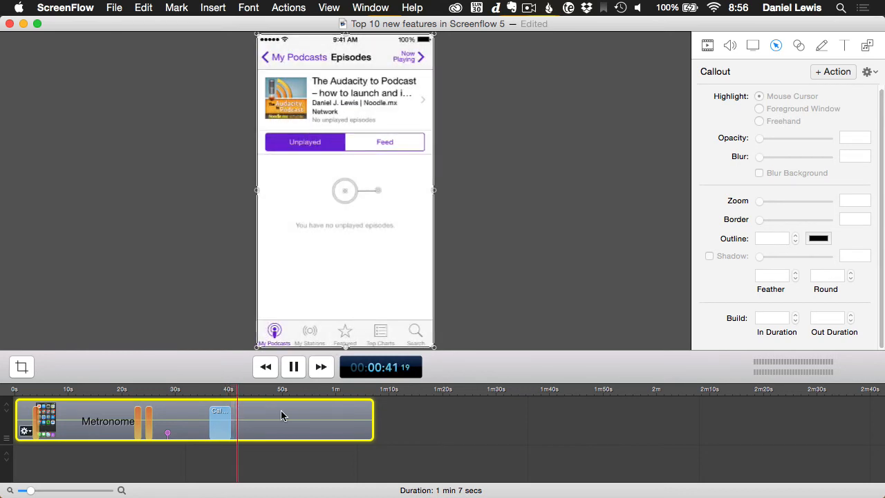
{"action": "key", "text": "space"}
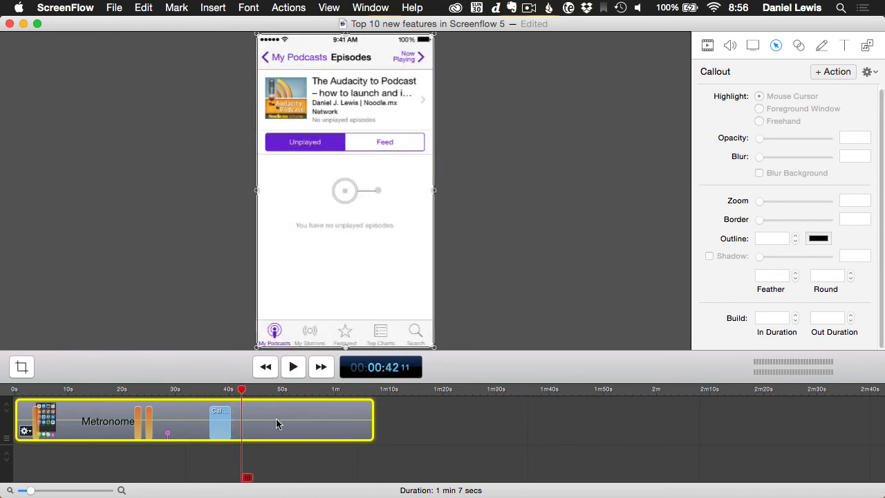
Step: Save the callout as a template action named "Zoom 200%" without storing its duration
{"action": "left_click", "coordinate": [222, 417]}
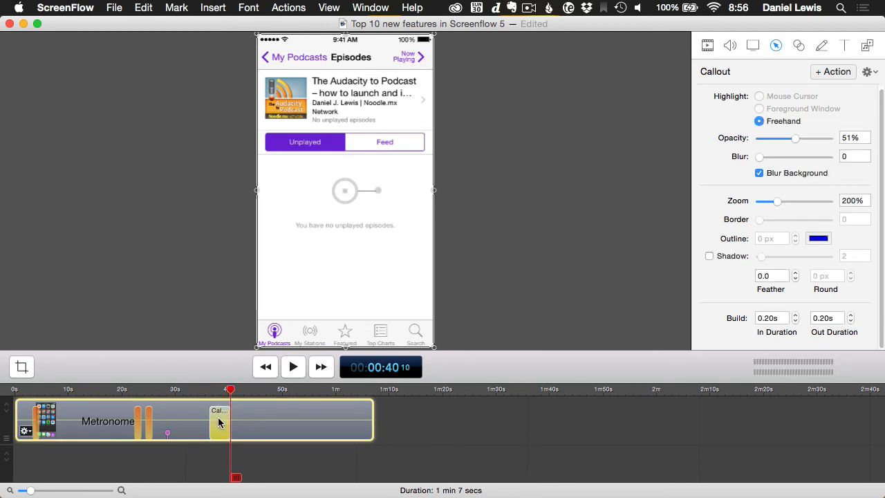
{"action": "right_click", "coordinate": [219, 423]}
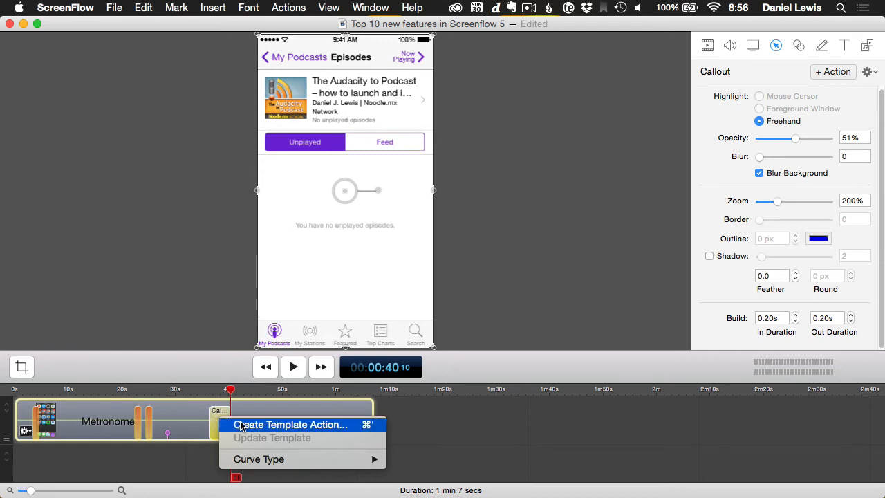
{"action": "left_click", "coordinate": [245, 424]}
{"action": "type", "text": "Zoom"}
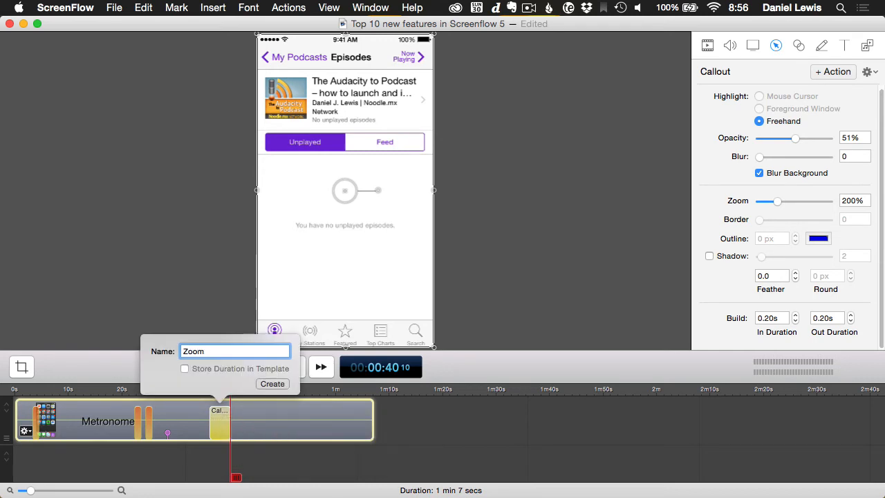
{"action": "type", "text": " 200%"}
{"action": "left_click", "coordinate": [278, 384]}
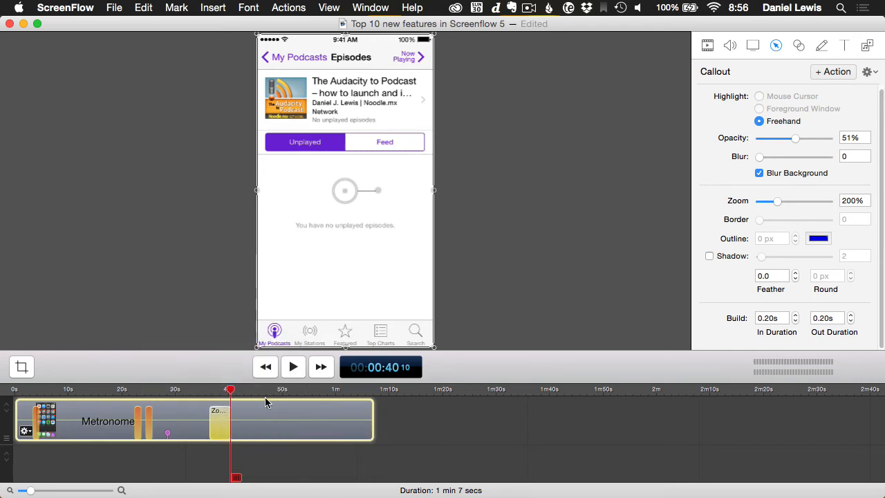
Step: Add the Zoom 200% template action at the beginning of the clip and preview it at about 1 second
{"action": "left_click", "coordinate": [280, 407]}
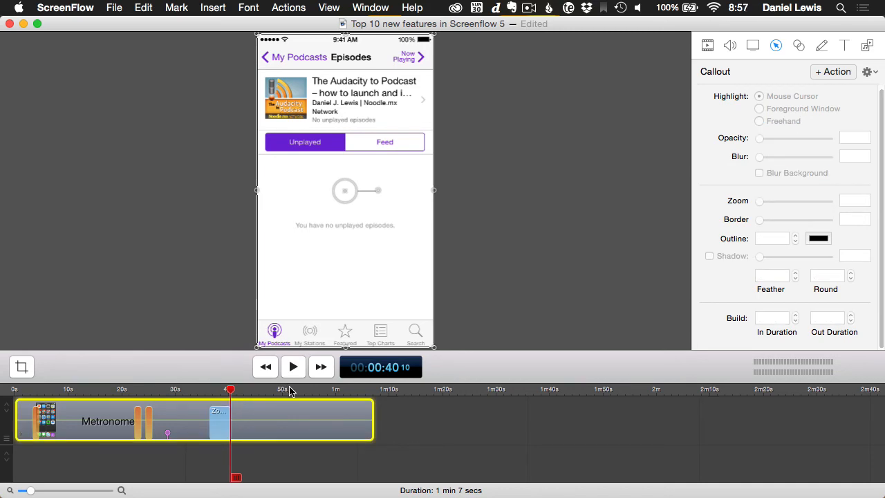
{"action": "left_click", "coordinate": [15, 389]}
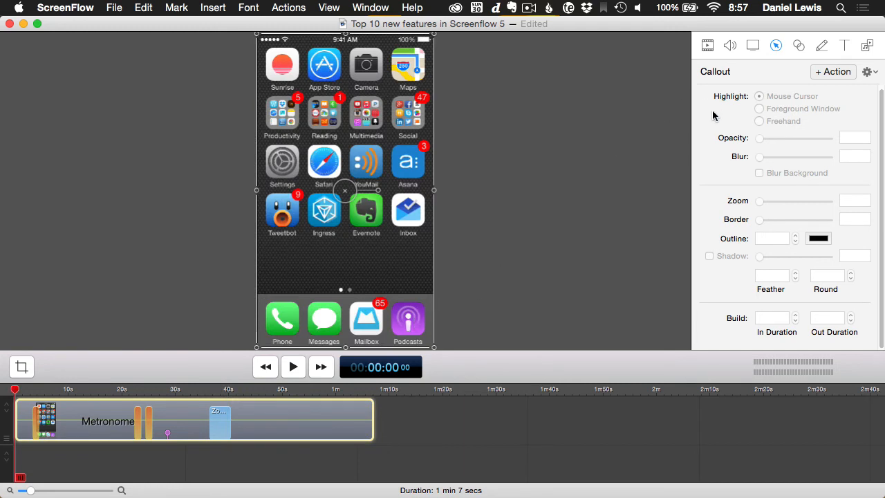
{"action": "left_click", "coordinate": [868, 72]}
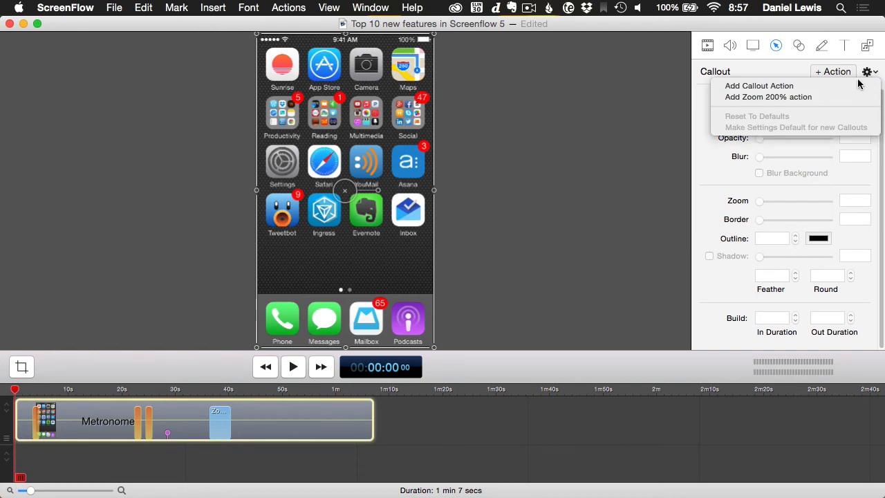
{"action": "left_click", "coordinate": [796, 99]}
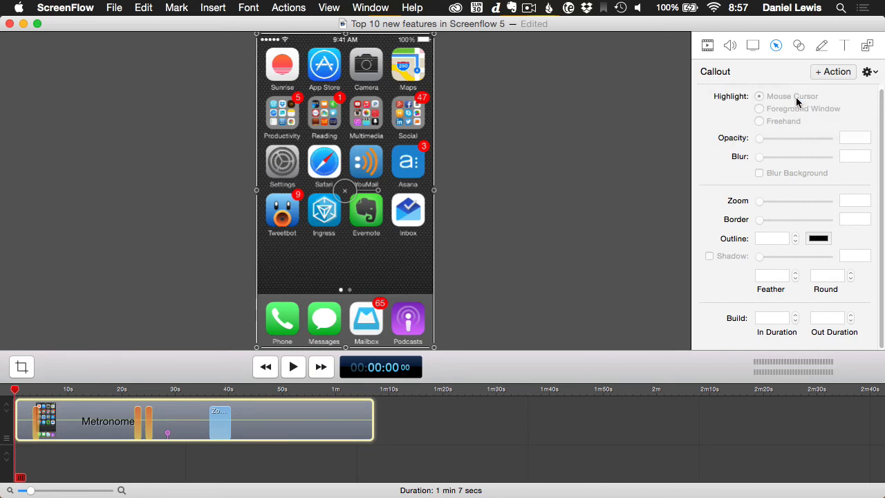
{"action": "left_click", "coordinate": [26, 424]}
{"action": "left_click", "coordinate": [24, 392]}
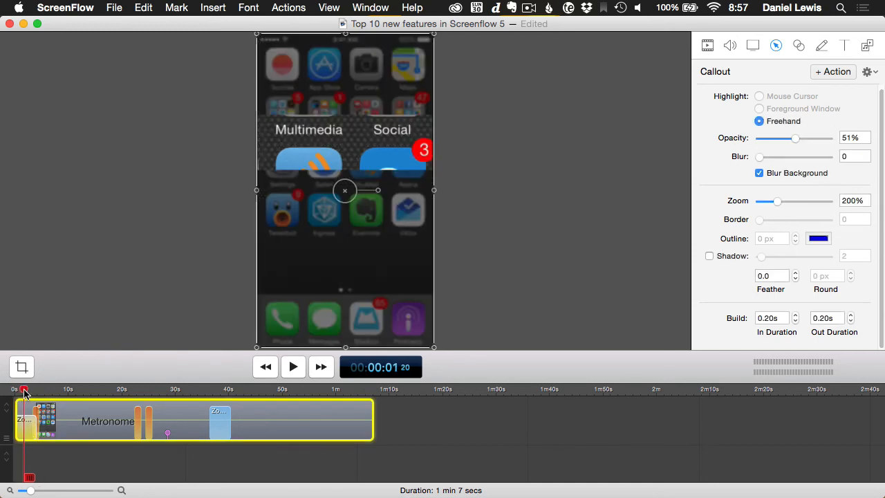
{"action": "left_click_drag", "start_coordinate": [24, 391], "coordinate": [26, 392]}
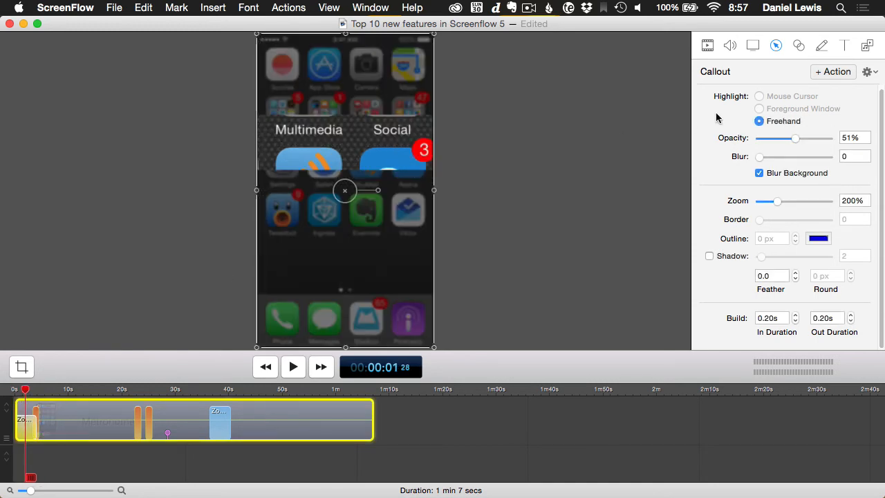
Step: Redraw the new callout's freehand highlight around the Podcasts icon and play it back from the beginning
{"action": "left_click", "coordinate": [778, 125]}
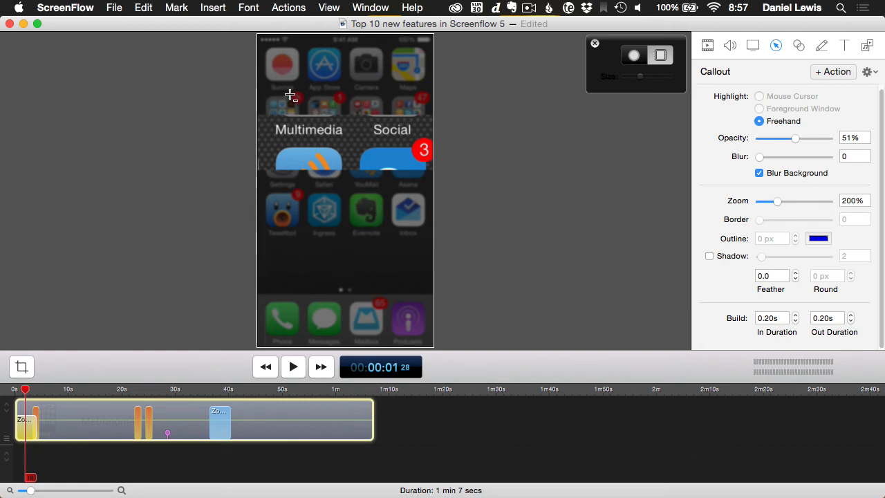
{"action": "left_click_drag", "start_coordinate": [290, 94], "coordinate": [471, 193]}
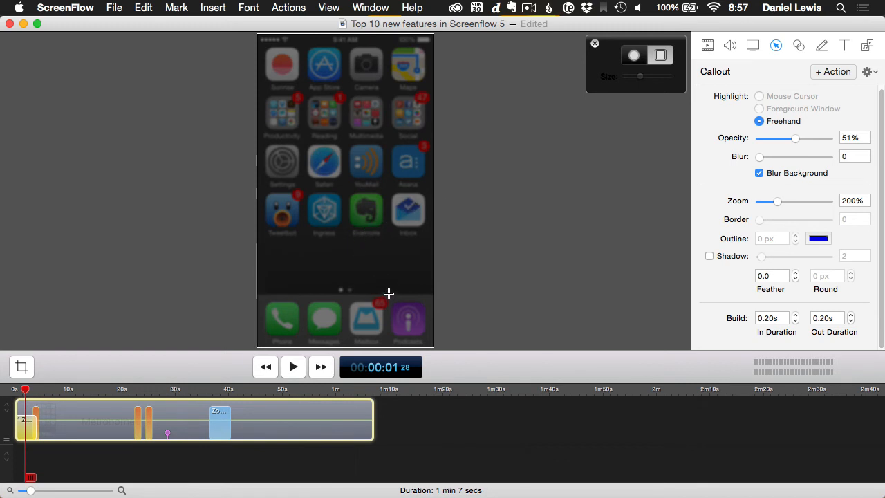
{"action": "left_click_drag", "start_coordinate": [388, 296], "coordinate": [430, 347]}
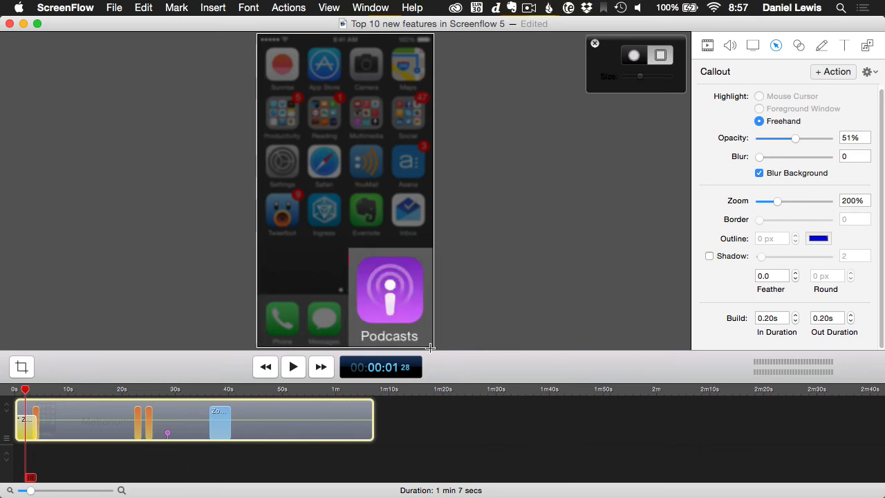
{"action": "left_click_drag", "start_coordinate": [38, 390], "coordinate": [6, 392]}
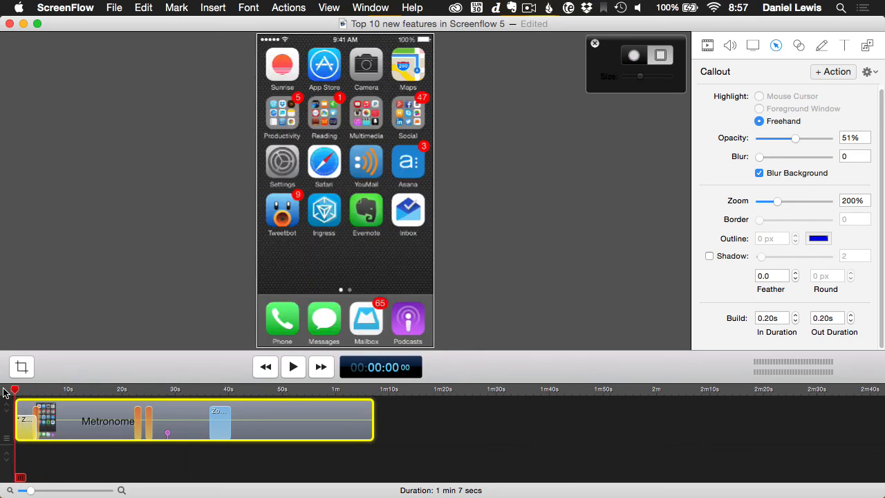
{"action": "key", "text": "space"}
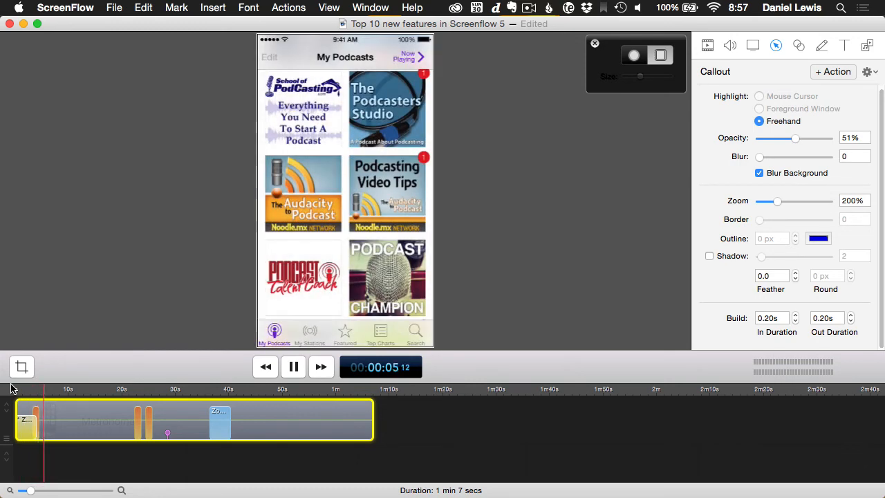
{"action": "key", "text": "space"}
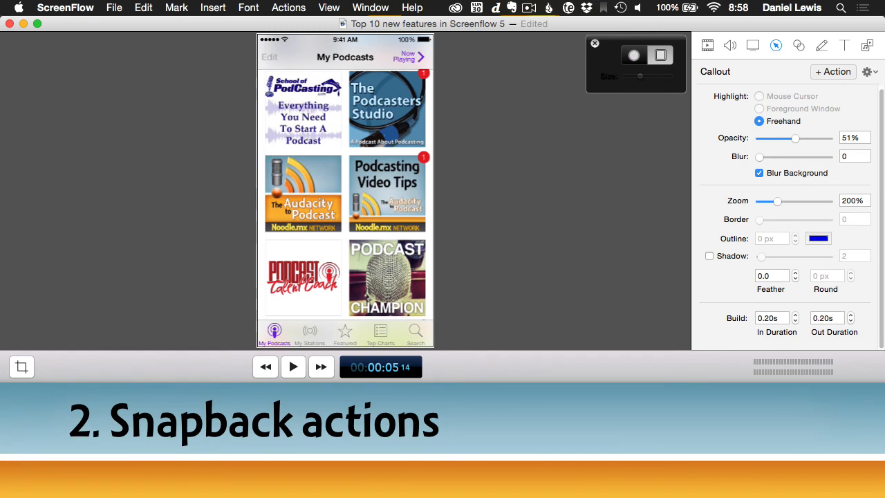
Step: Add a video action at about 27 seconds that scales the clip to 240% and repositions it to show the Subscribe button
{"action": "left_click", "coordinate": [265, 411]}
{"action": "left_click", "coordinate": [257, 390]}
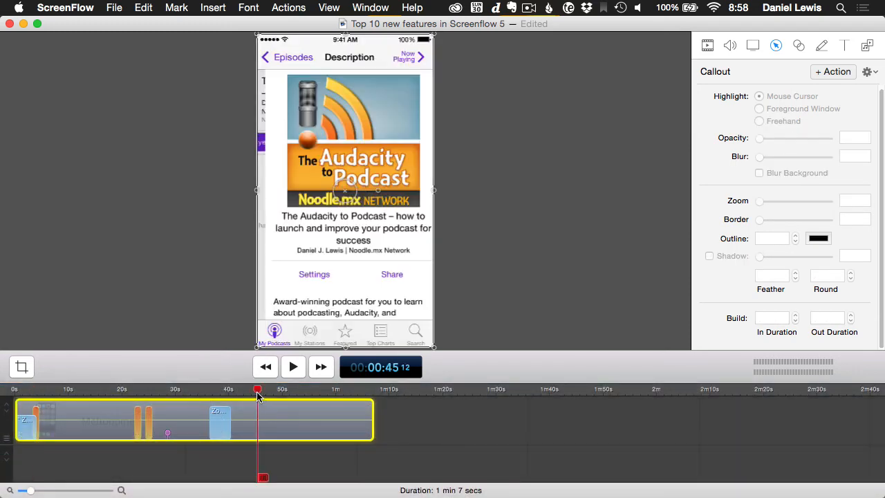
{"action": "left_click_drag", "start_coordinate": [257, 392], "coordinate": [158, 401]}
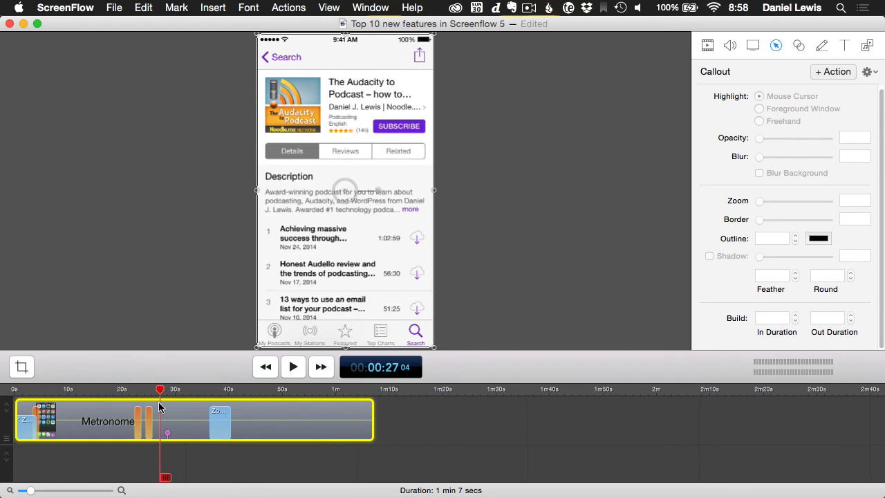
{"action": "left_click", "coordinate": [706, 46]}
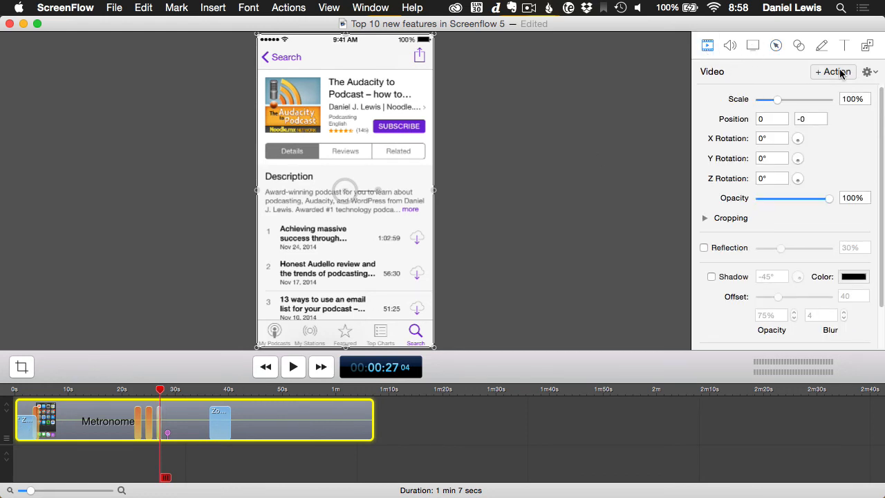
{"action": "left_click_drag", "start_coordinate": [777, 99], "coordinate": [801, 101]}
{"action": "left_click_drag", "start_coordinate": [377, 114], "coordinate": [344, 173]}
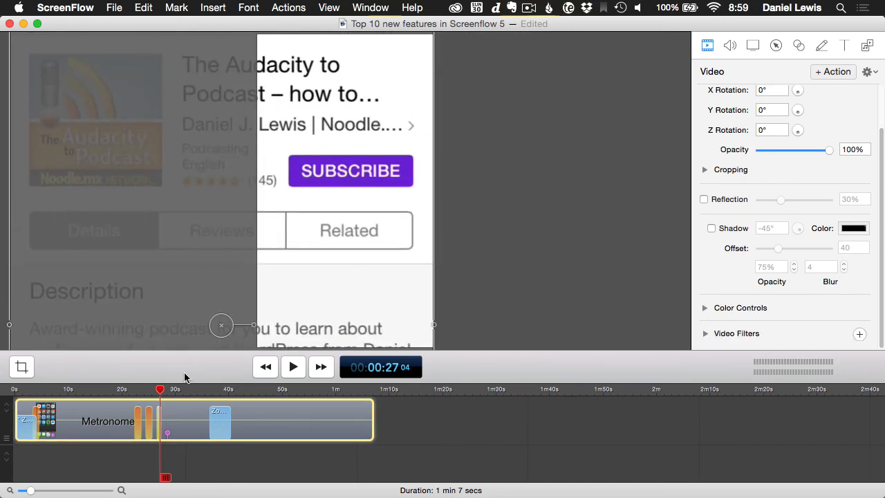
Step: Play back the video zoom from about 26 seconds
{"action": "left_click_drag", "start_coordinate": [160, 391], "coordinate": [157, 392]}
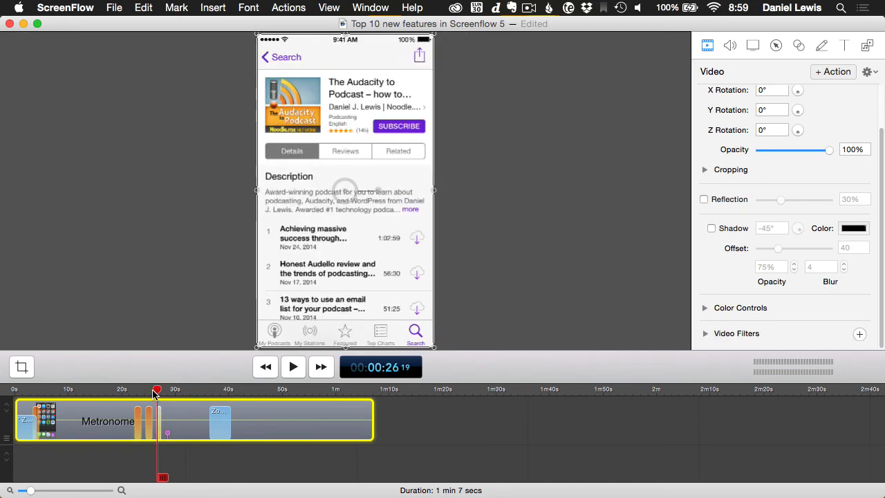
{"action": "key", "text": "space"}
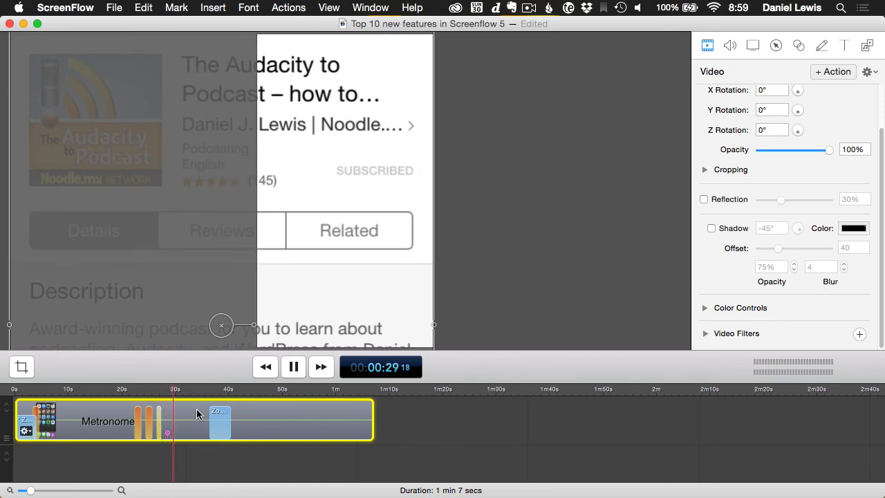
{"action": "key", "text": "space"}
Step: Add a video snapback action to the clip at about 29 seconds
{"action": "scroll", "coordinate": [832, 121], "scroll_direction": "up", "scroll_amount": 4}
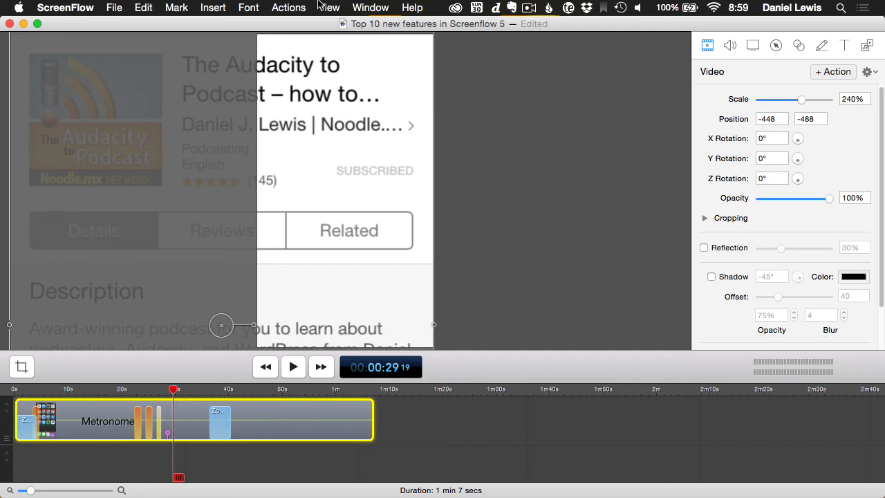
{"action": "left_click", "coordinate": [290, 8]}
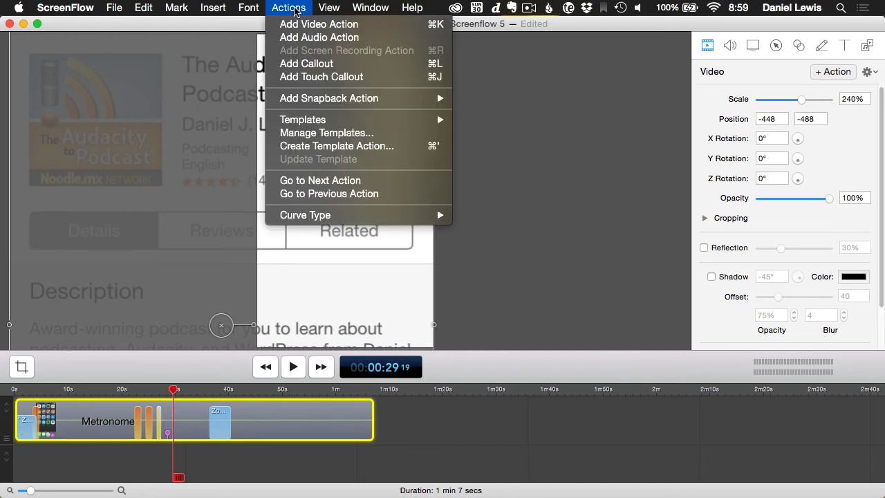
{"action": "mouse_move", "coordinate": [401, 99]}
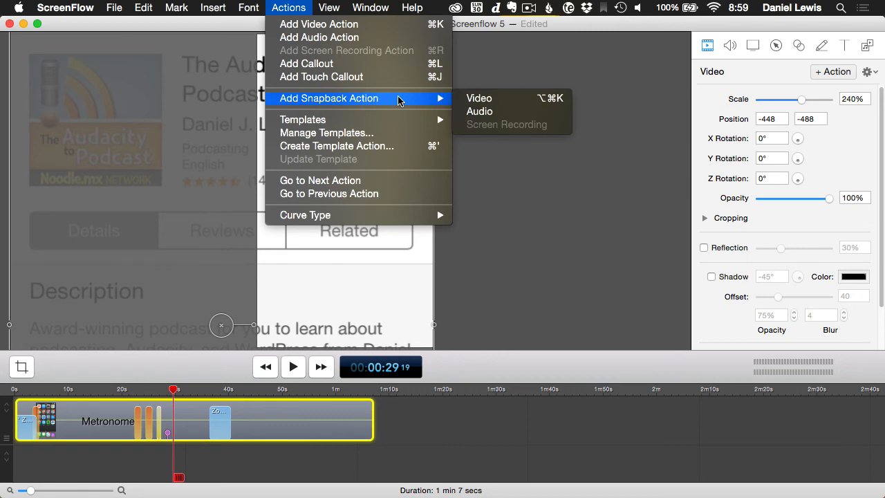
{"action": "left_click", "coordinate": [498, 102]}
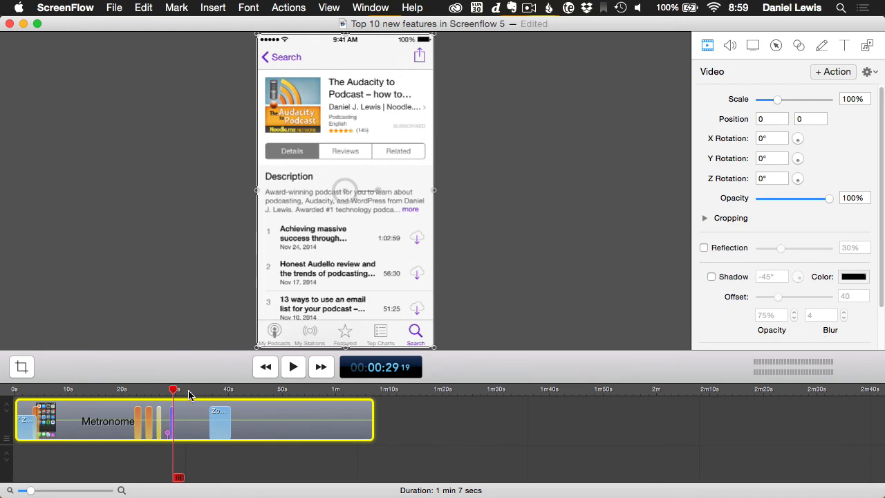
Step: Play back the zoom and its snapback from about 26 seconds
{"action": "left_click_drag", "start_coordinate": [172, 391], "coordinate": [156, 391]}
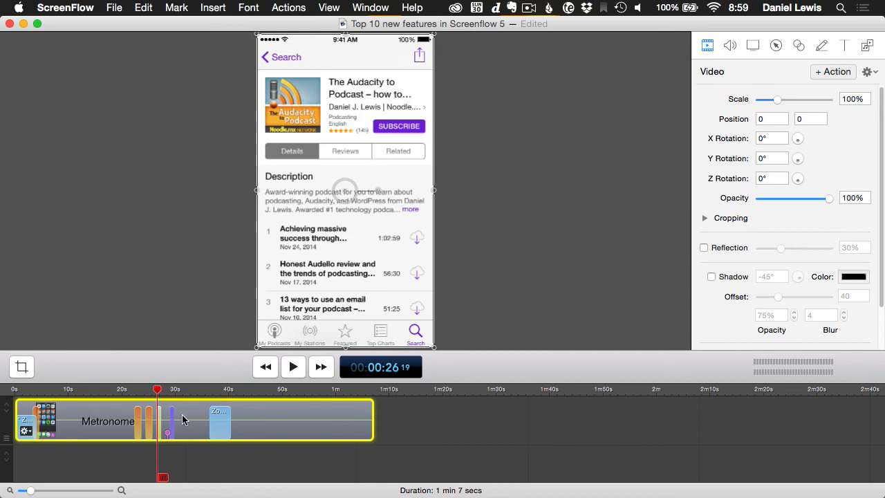
{"action": "key", "text": "space"}
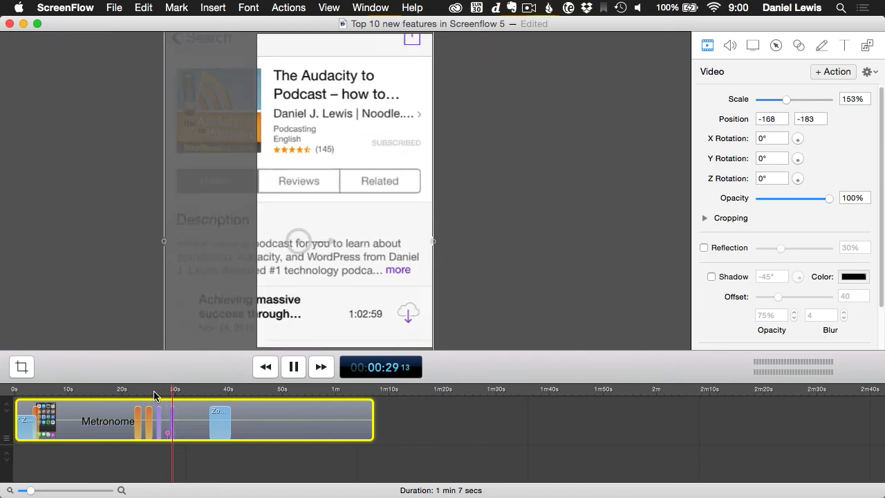
{"action": "key", "text": "space"}
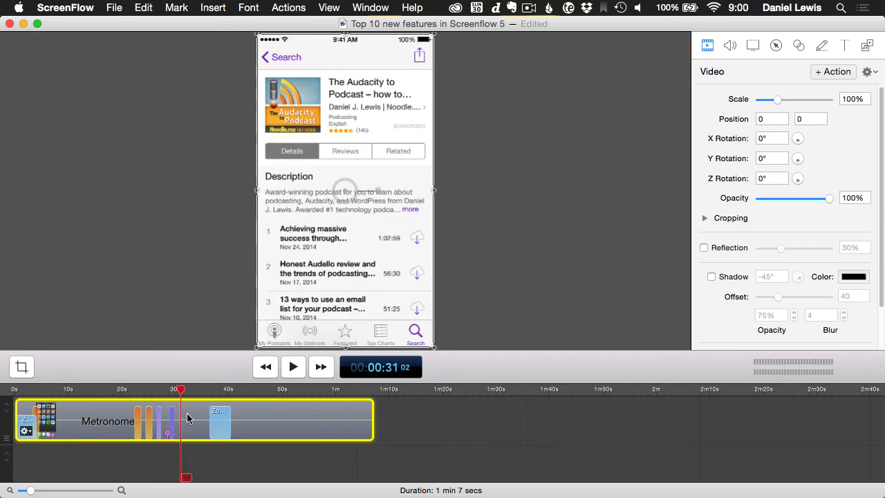
{"action": "left_click", "coordinate": [177, 391]}
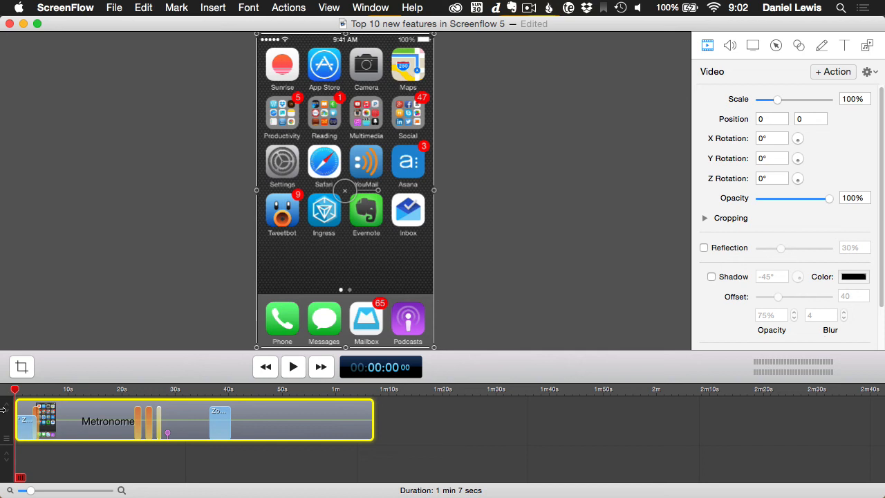
Step: Set up a new recording with desktop capture off and screen capture from the Metronome device on, and close the setup without recording
{"action": "left_click", "coordinate": [141, 184]}
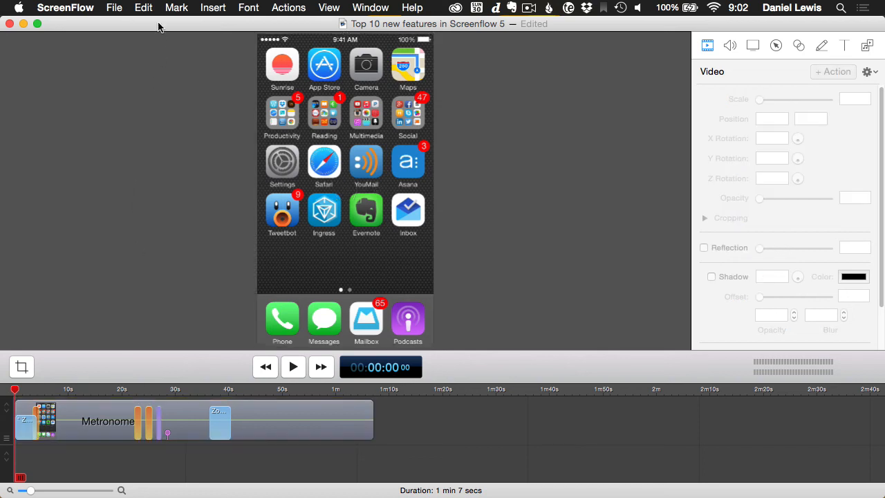
{"action": "left_click", "coordinate": [114, 9]}
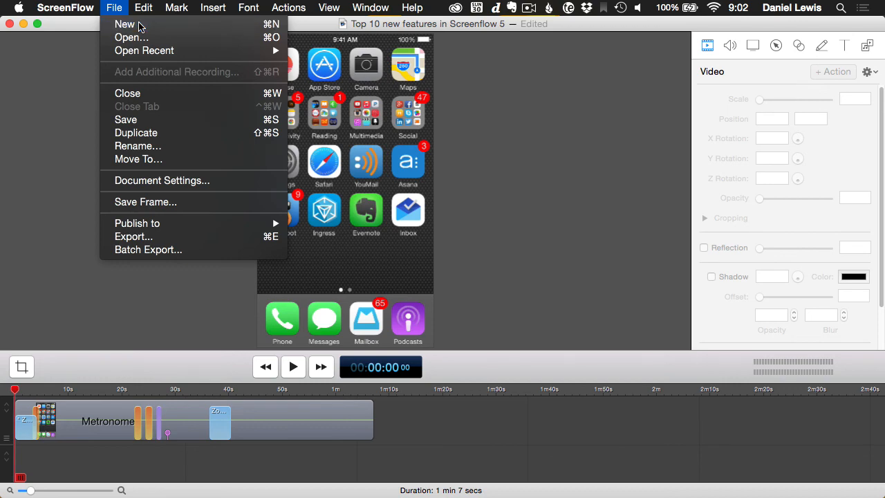
{"action": "left_click", "coordinate": [125, 24]}
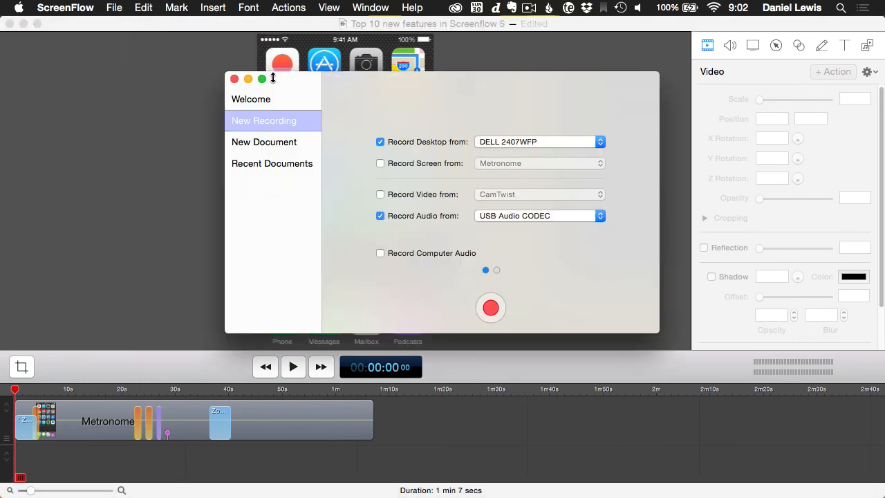
{"action": "left_click", "coordinate": [430, 142]}
{"action": "left_click", "coordinate": [422, 162]}
{"action": "left_click", "coordinate": [497, 161]}
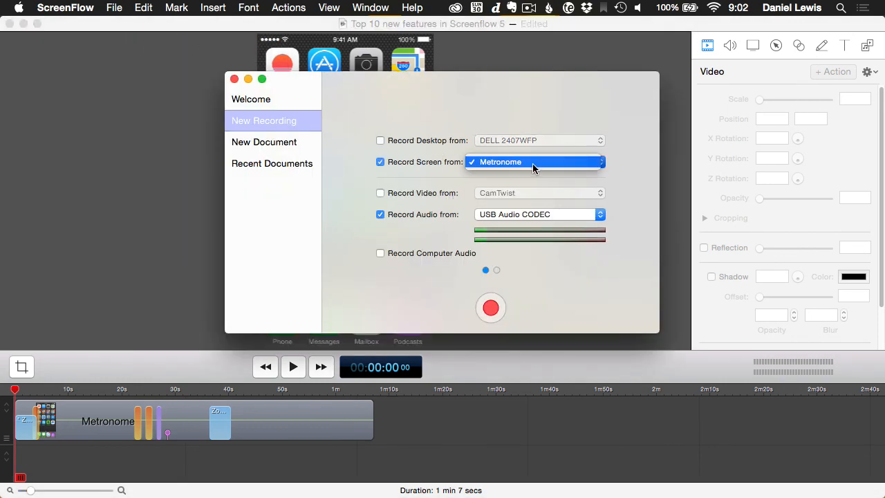
{"action": "left_click", "coordinate": [525, 162]}
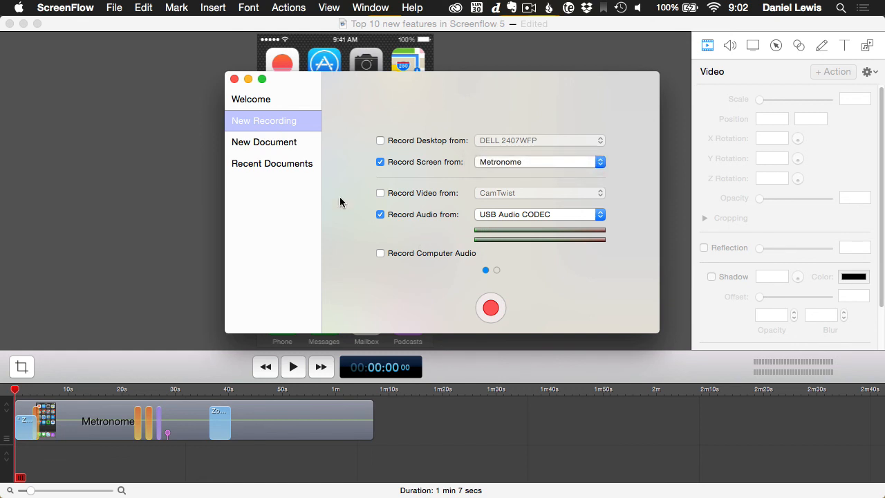
{"action": "left_click", "coordinate": [234, 80]}
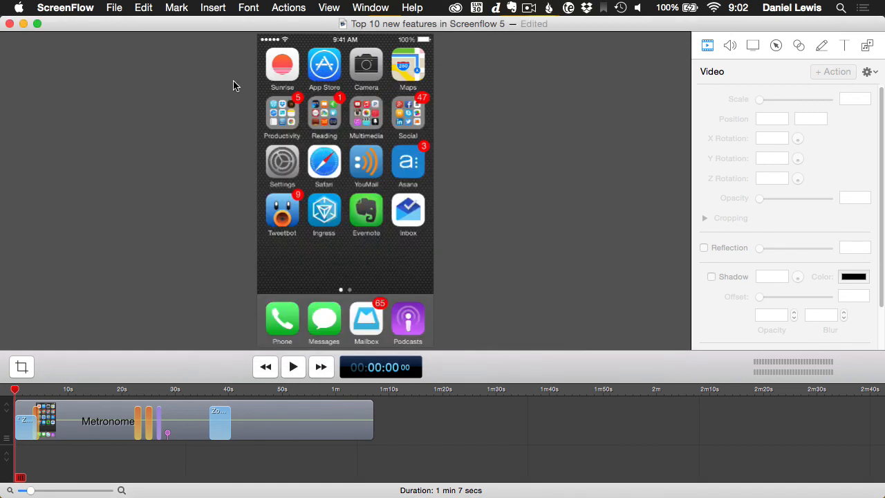